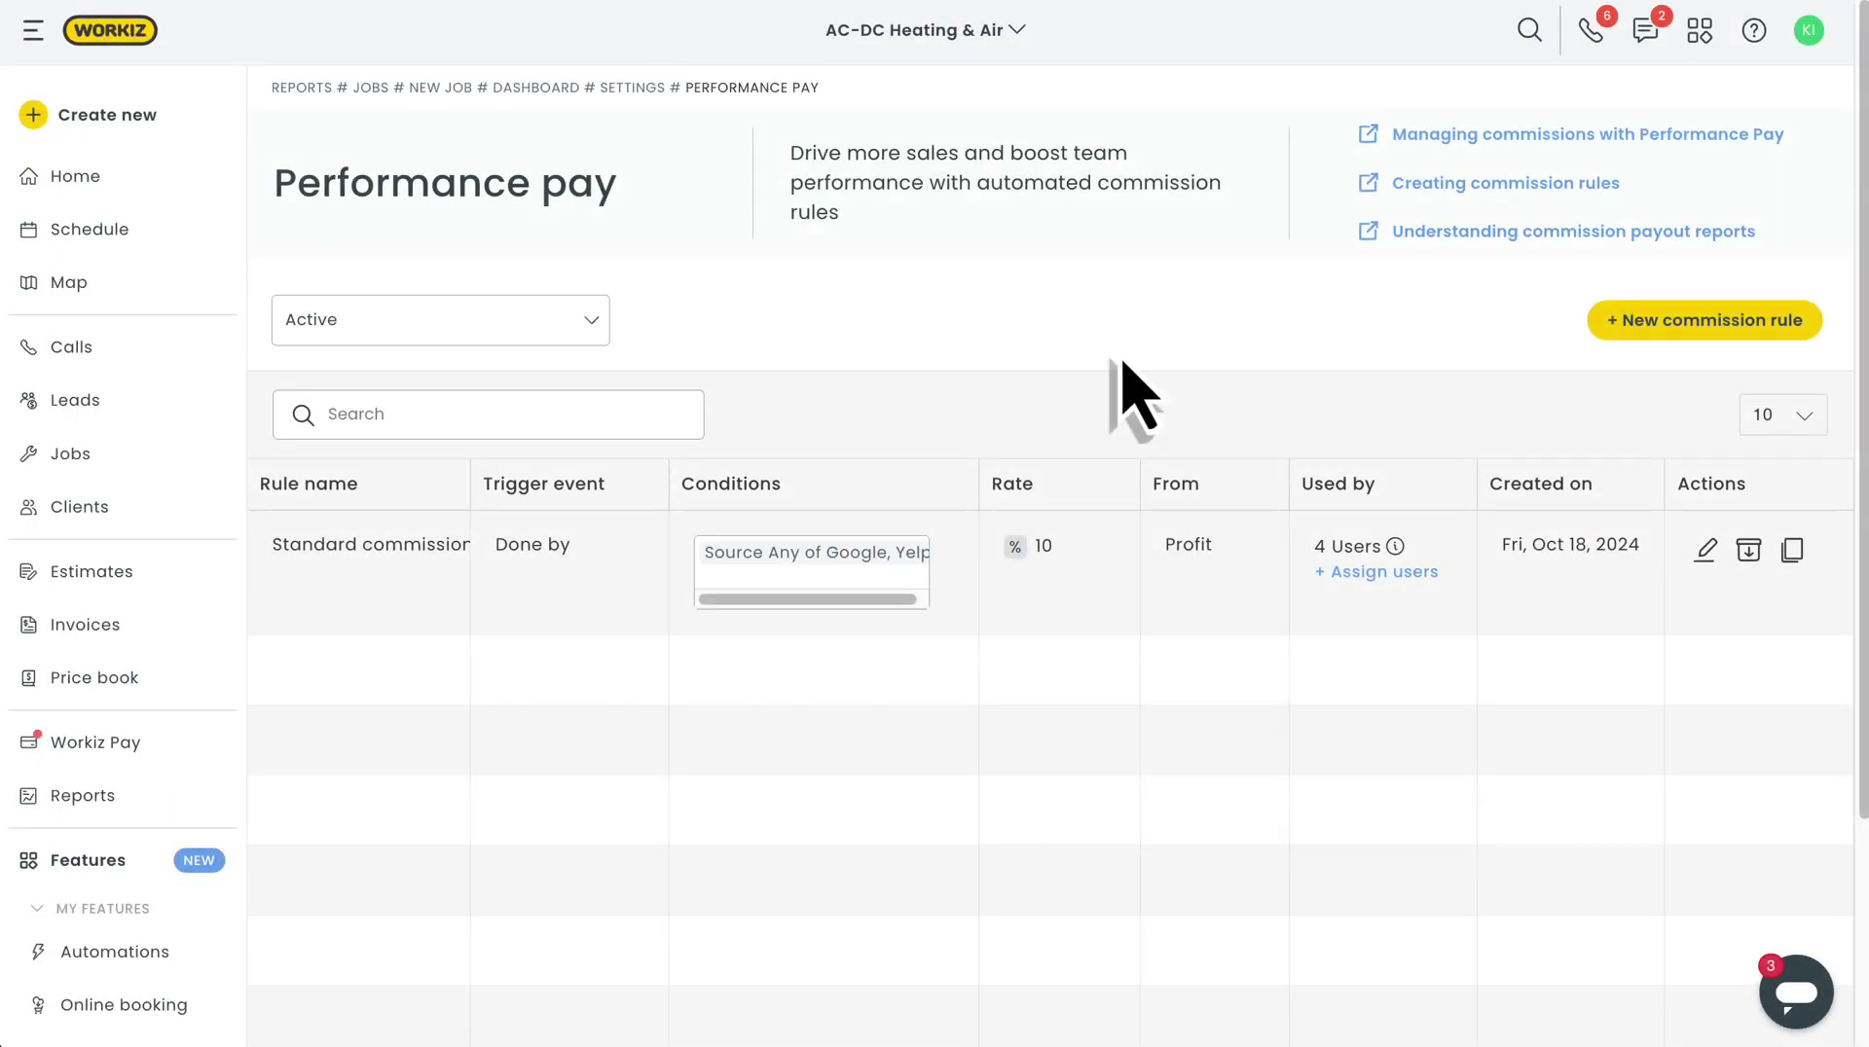
# - Start a new commission rule named "Upsell commission" and set its trigger event to Sold by
pyautogui.click(1620, 326)
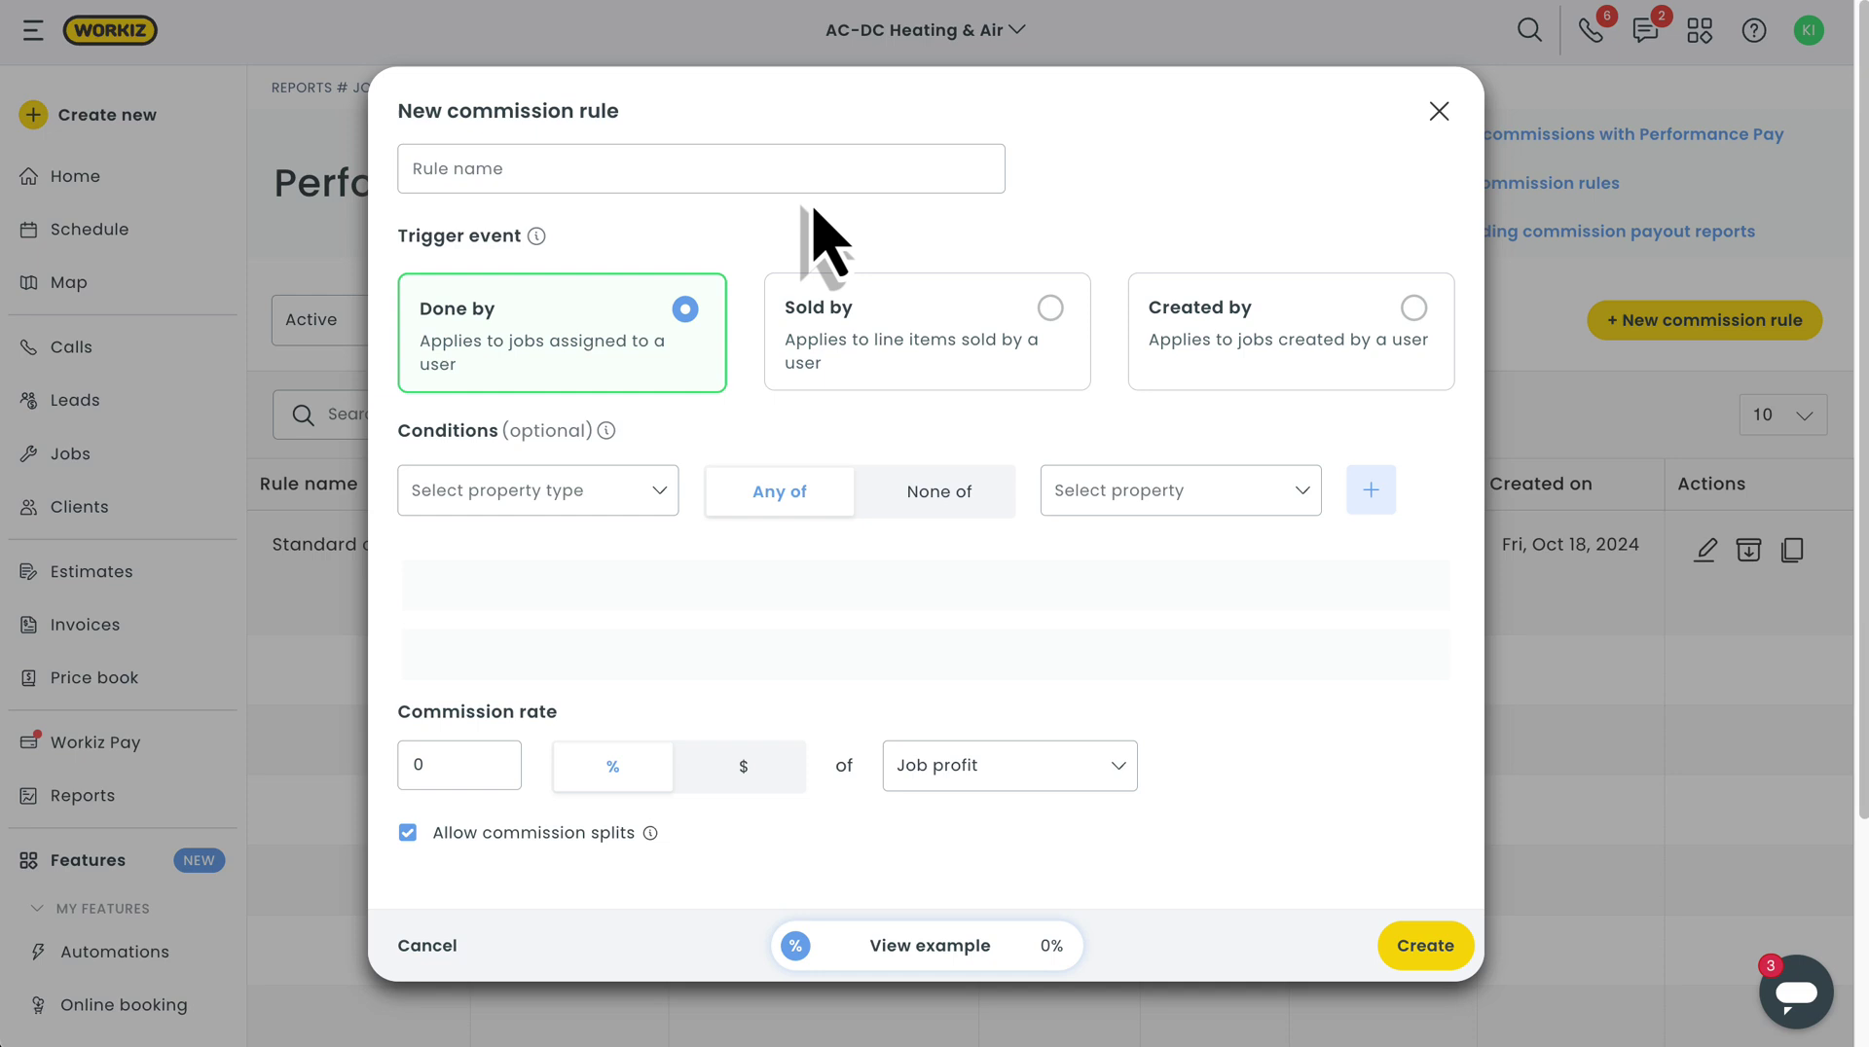
pyautogui.click(628, 184)
pyautogui.write('Upsell c')
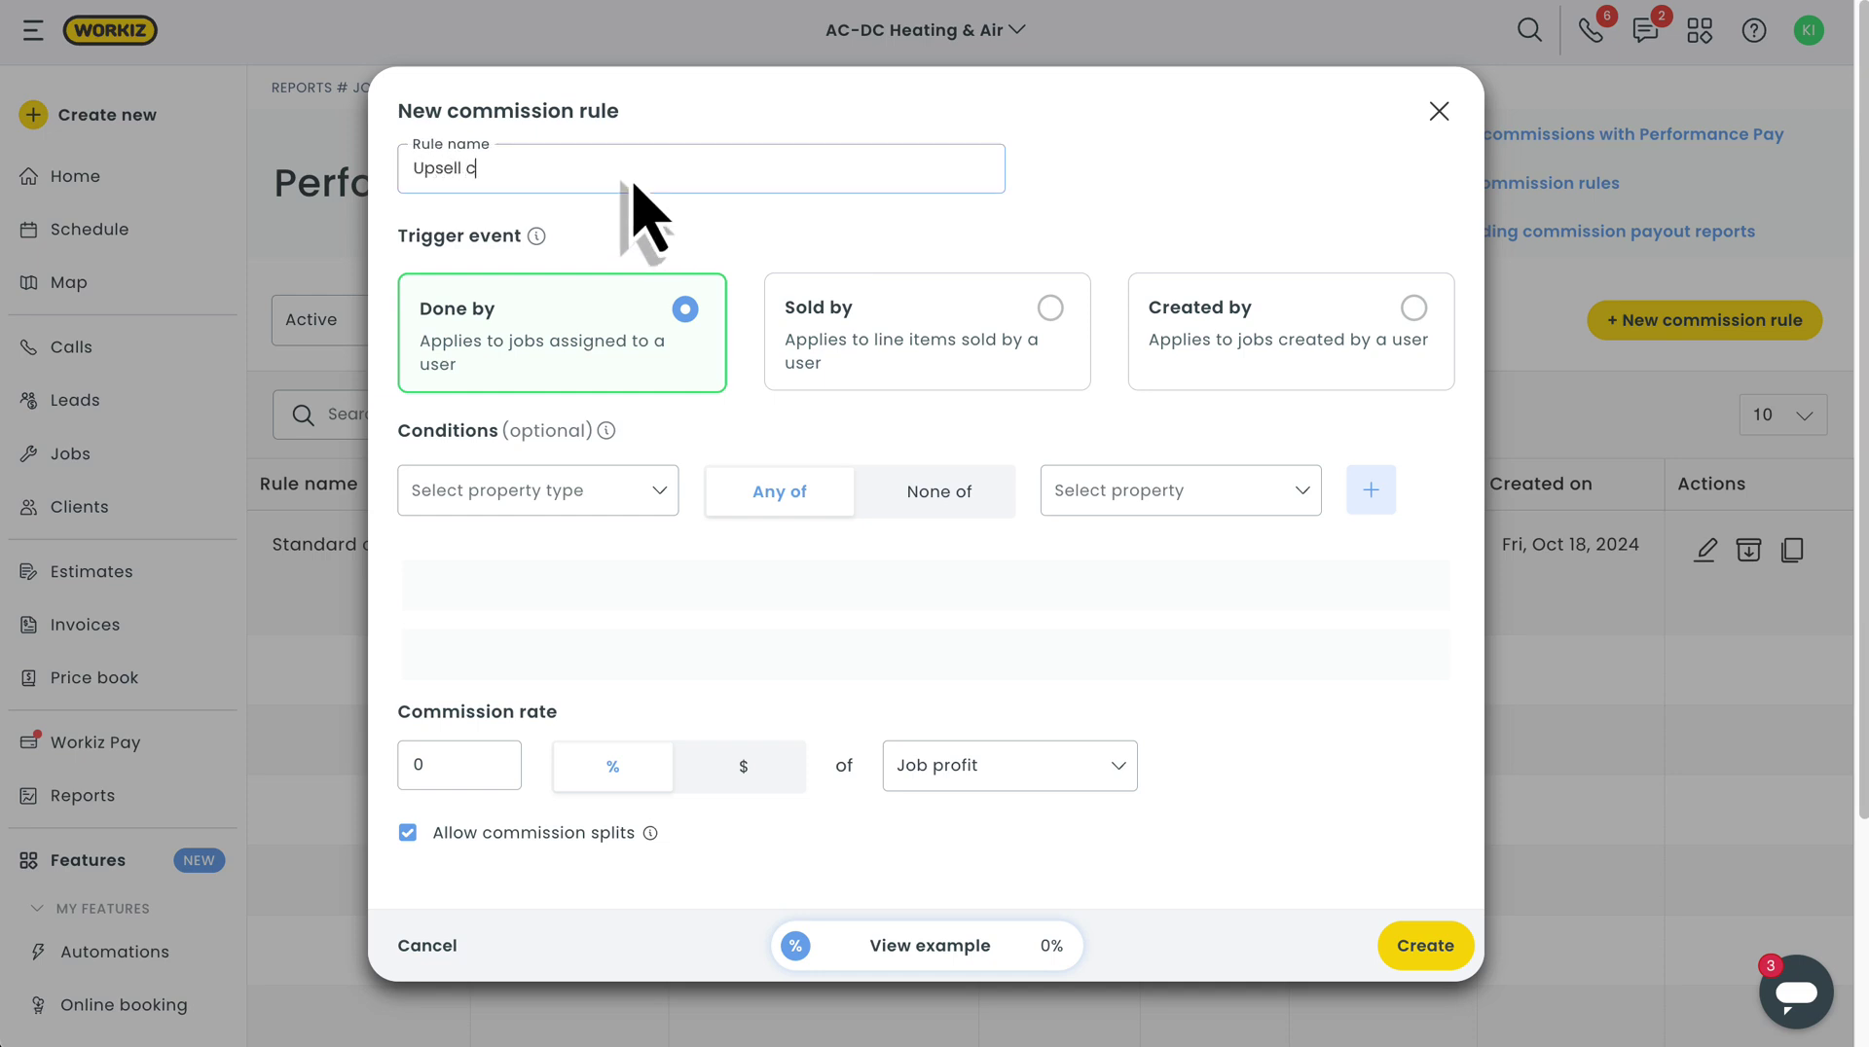
pyautogui.write('ommission')
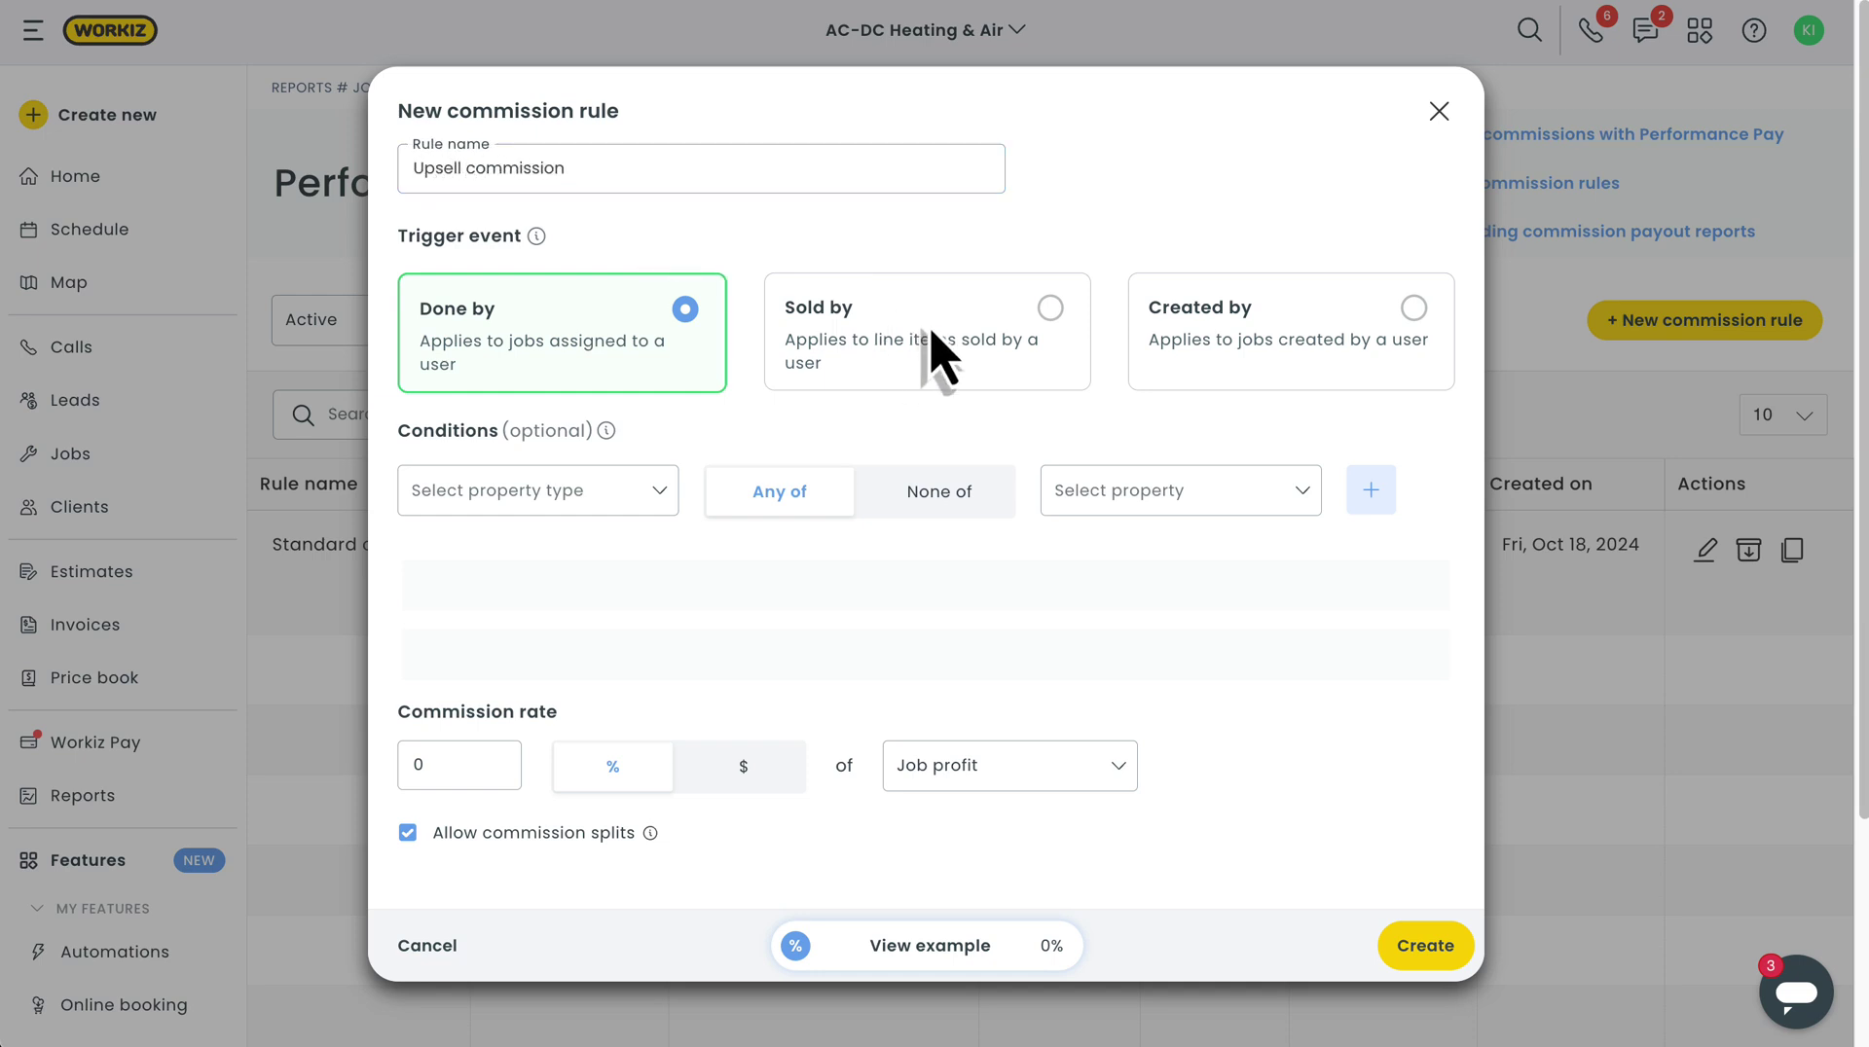
pyautogui.click(934, 355)
# - Add a Source condition matching any of Google and a second source, and clear the rule's commission rate
pyautogui.click(529, 508)
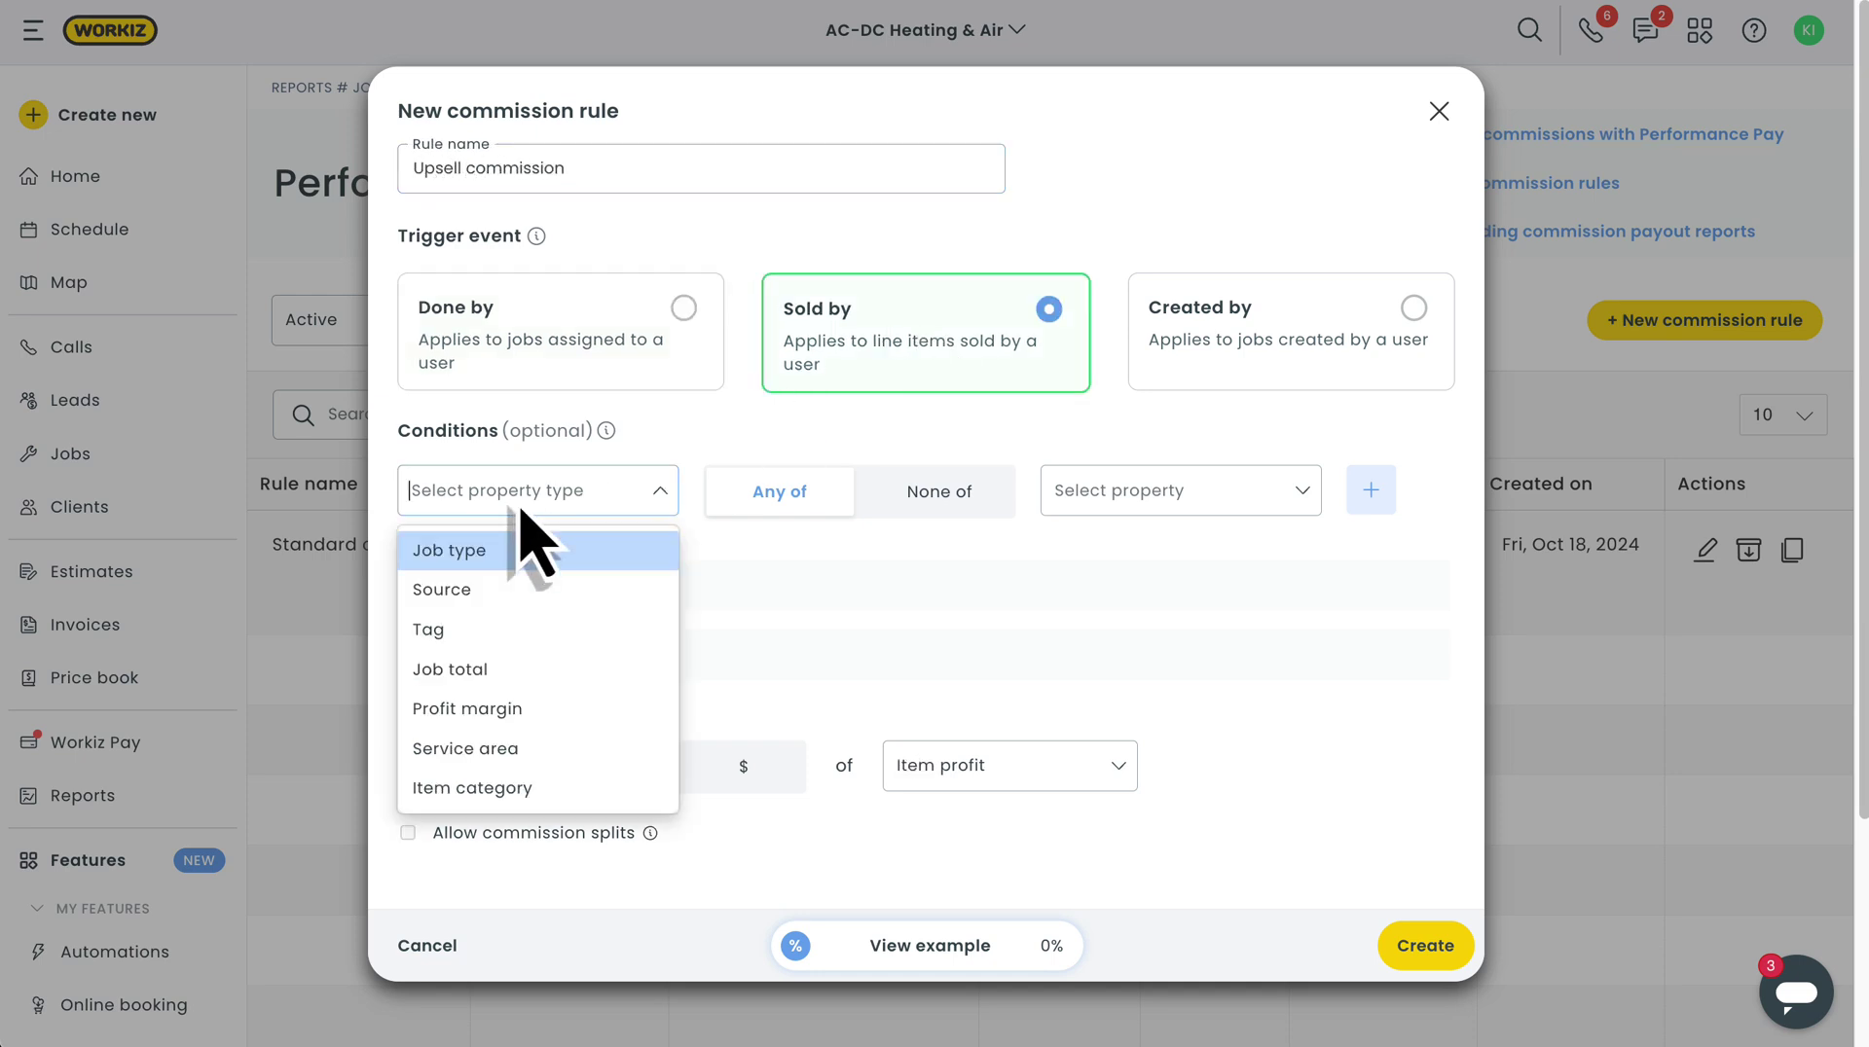
pyautogui.click(516, 589)
pyautogui.click(1156, 516)
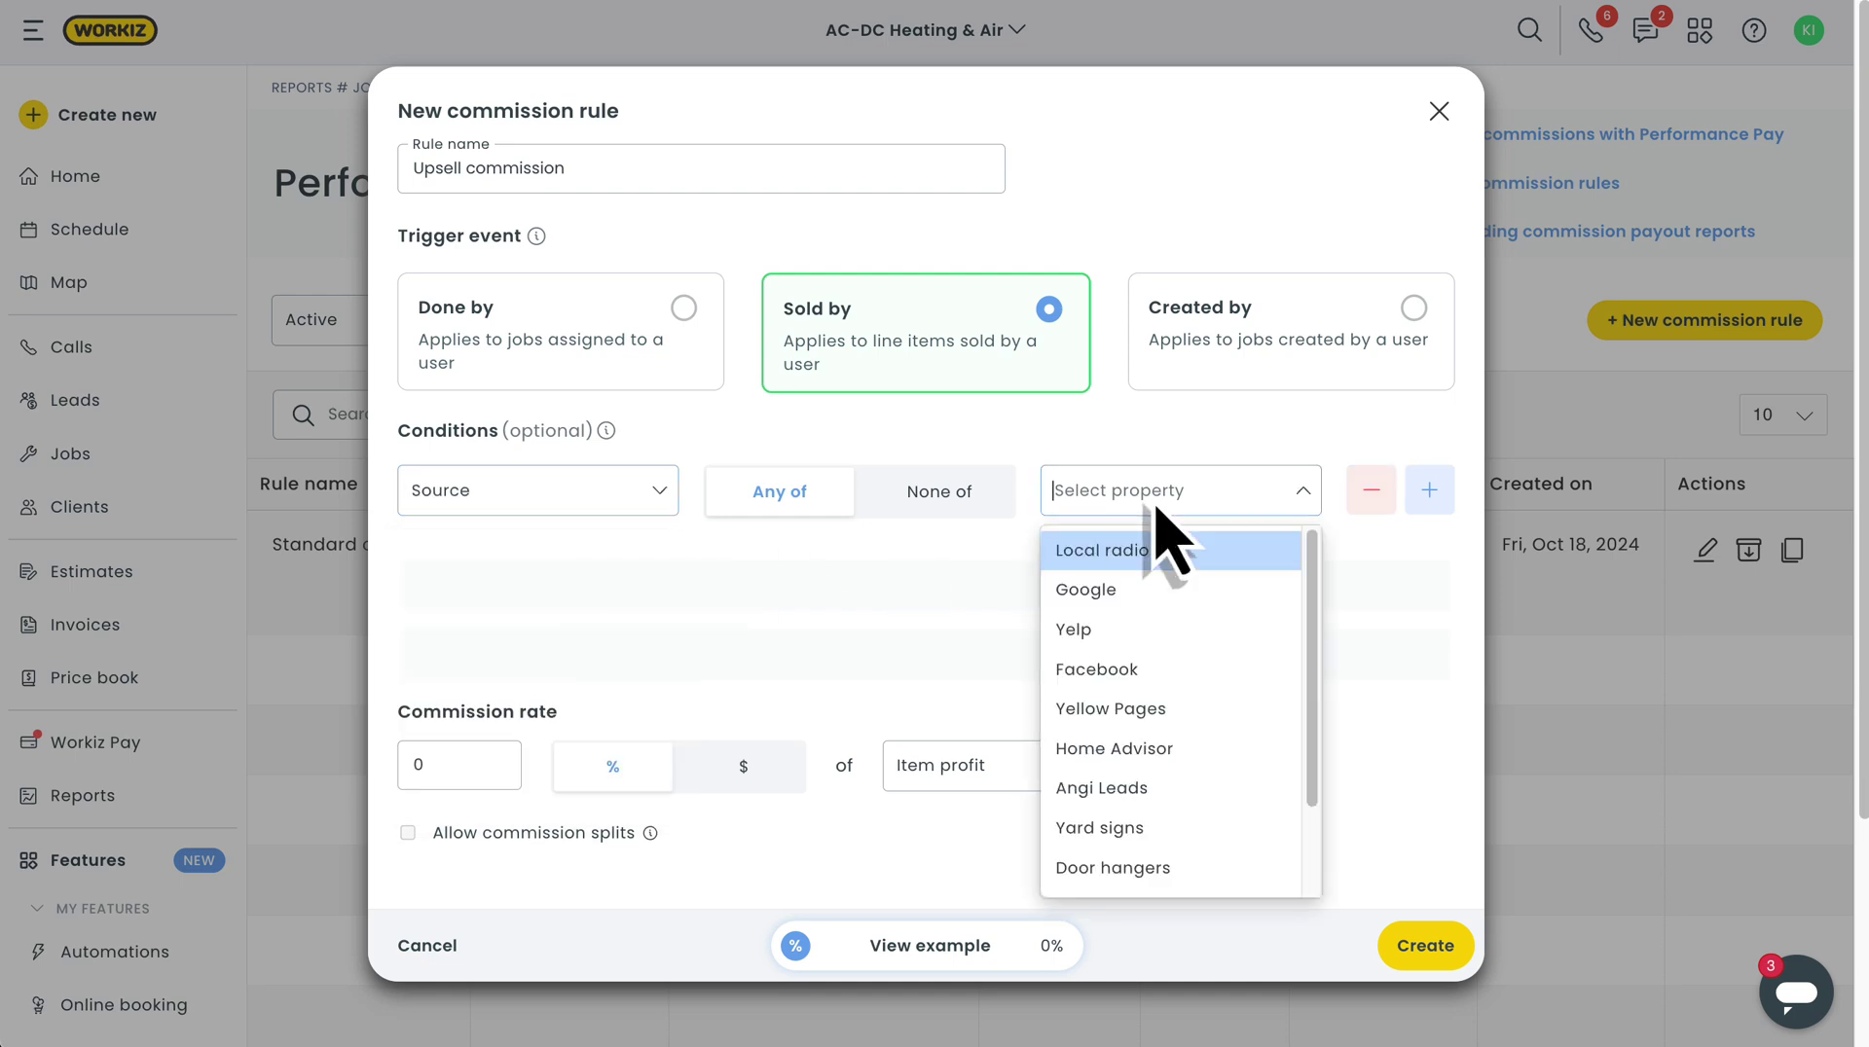
pyautogui.click(1088, 593)
pyautogui.click(1180, 505)
pyautogui.click(1179, 594)
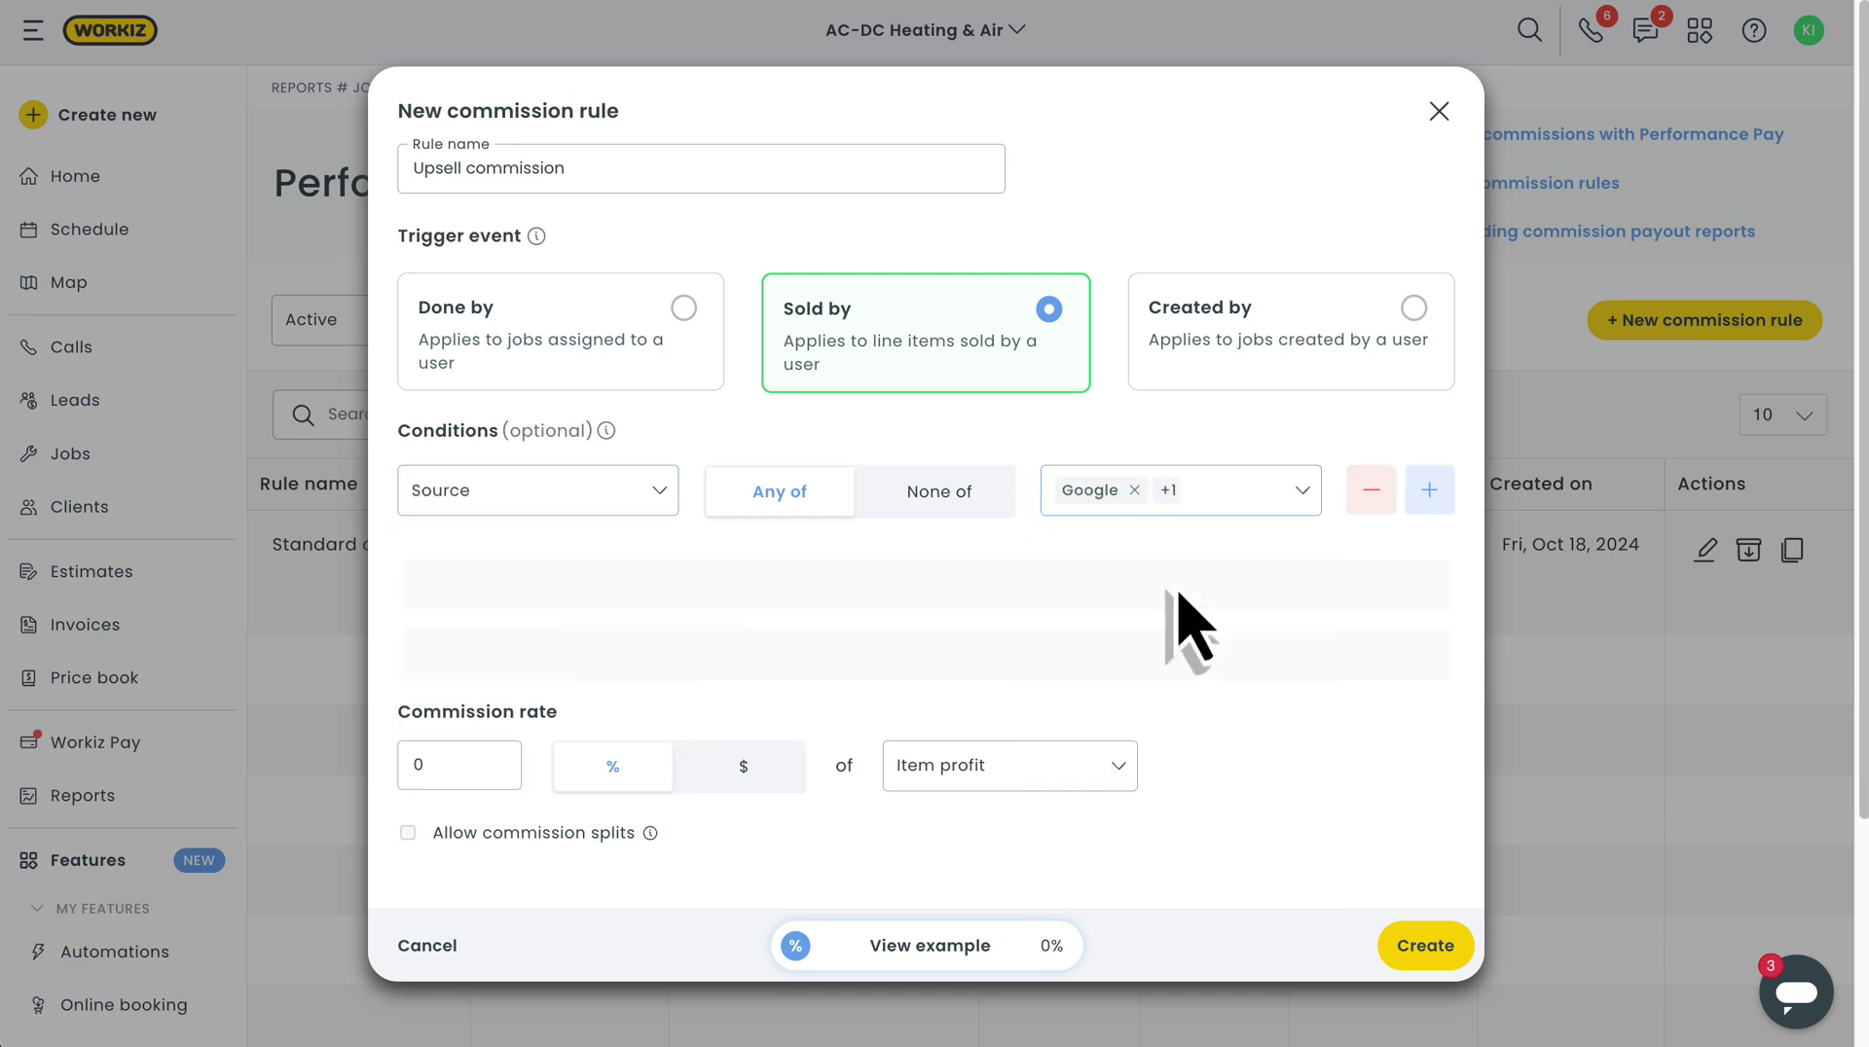
pyautogui.click(453, 778)
pyautogui.press('BackSpace')
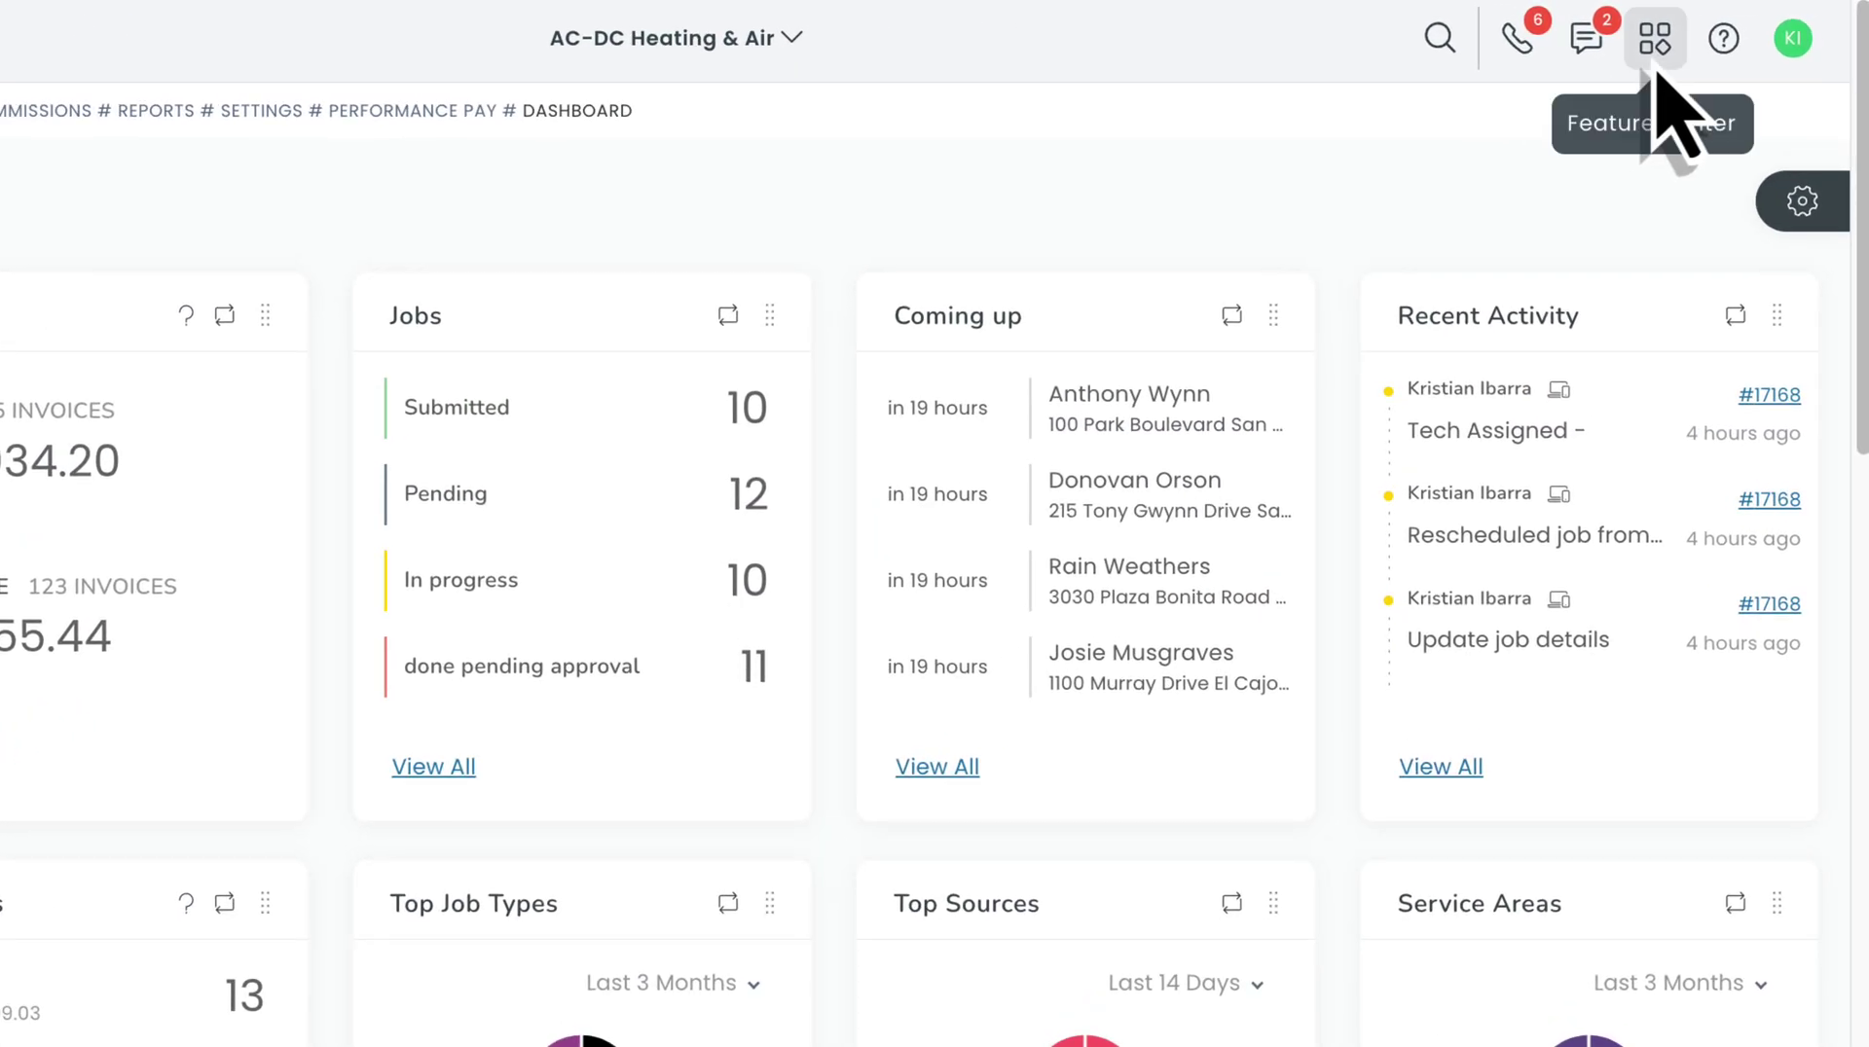
# - Open the Performance Pay page from the account's job settings
pyautogui.click(1792, 41)
pyautogui.click(1474, 589)
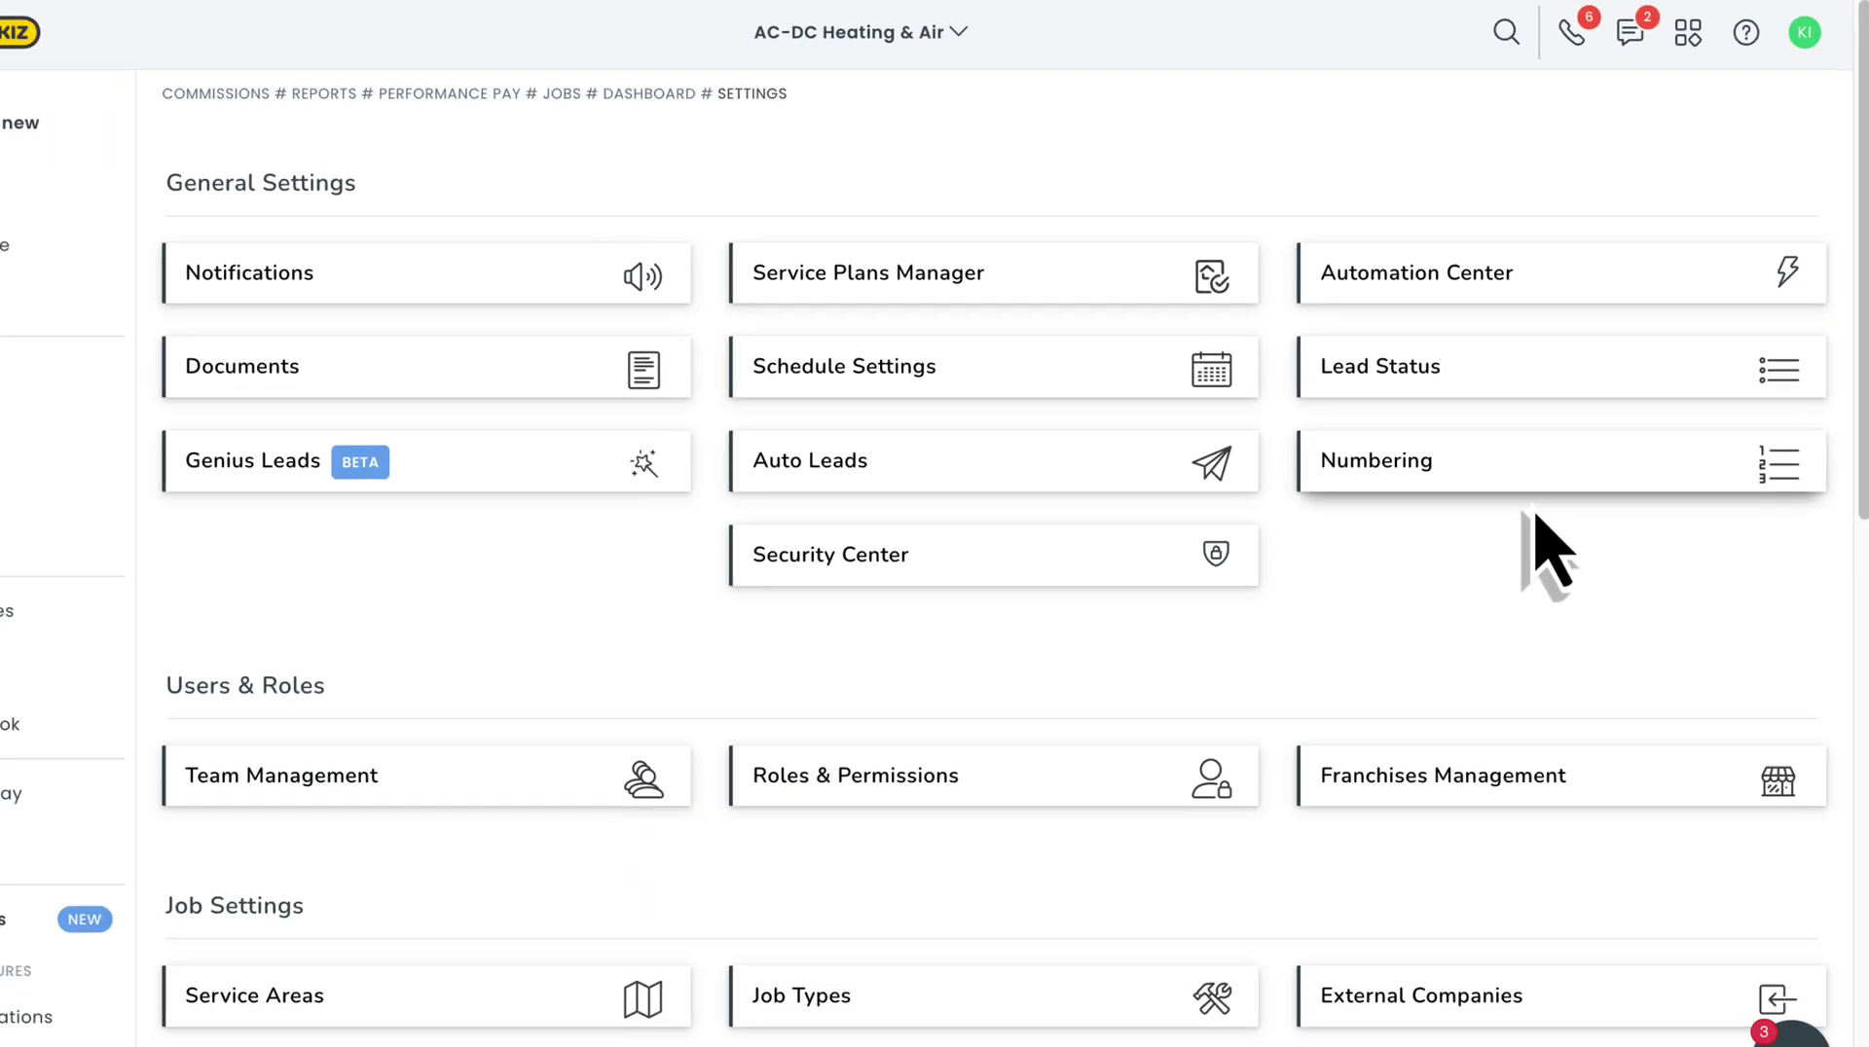
pyautogui.scroll(-8, 1557, 513)
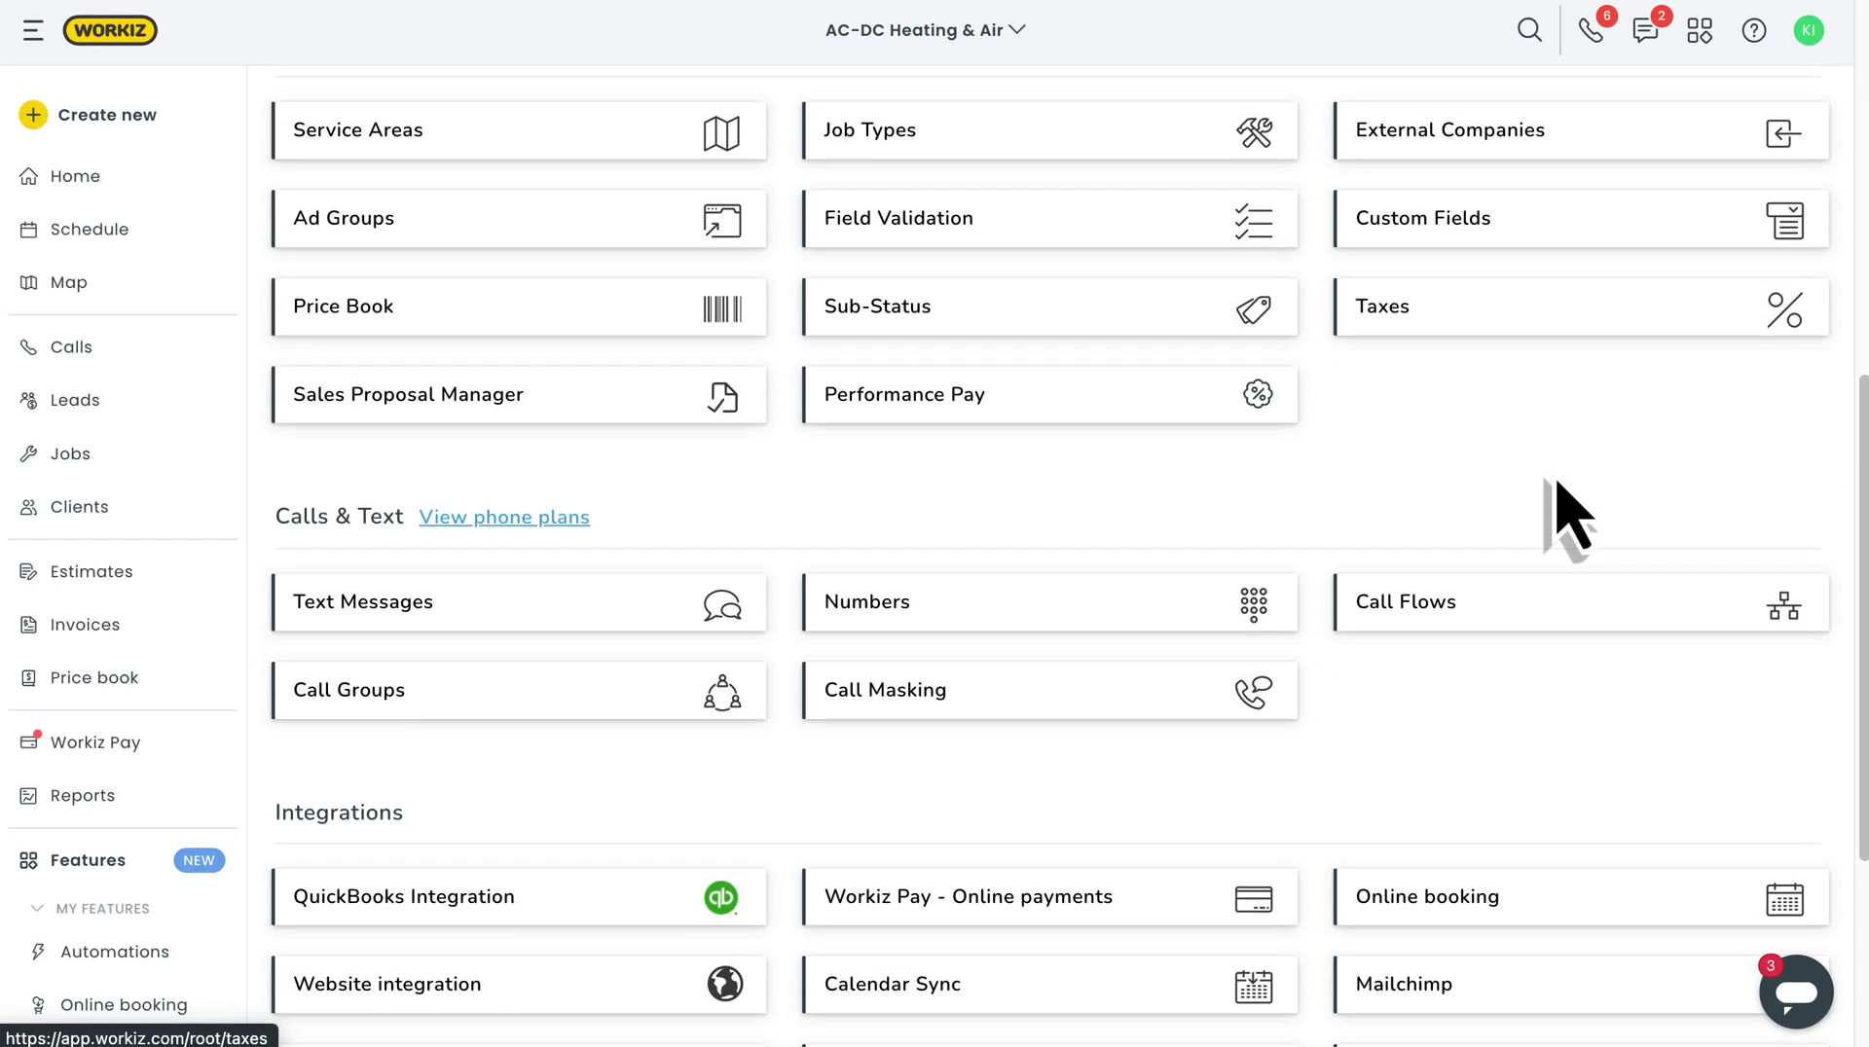
pyautogui.click(1076, 413)
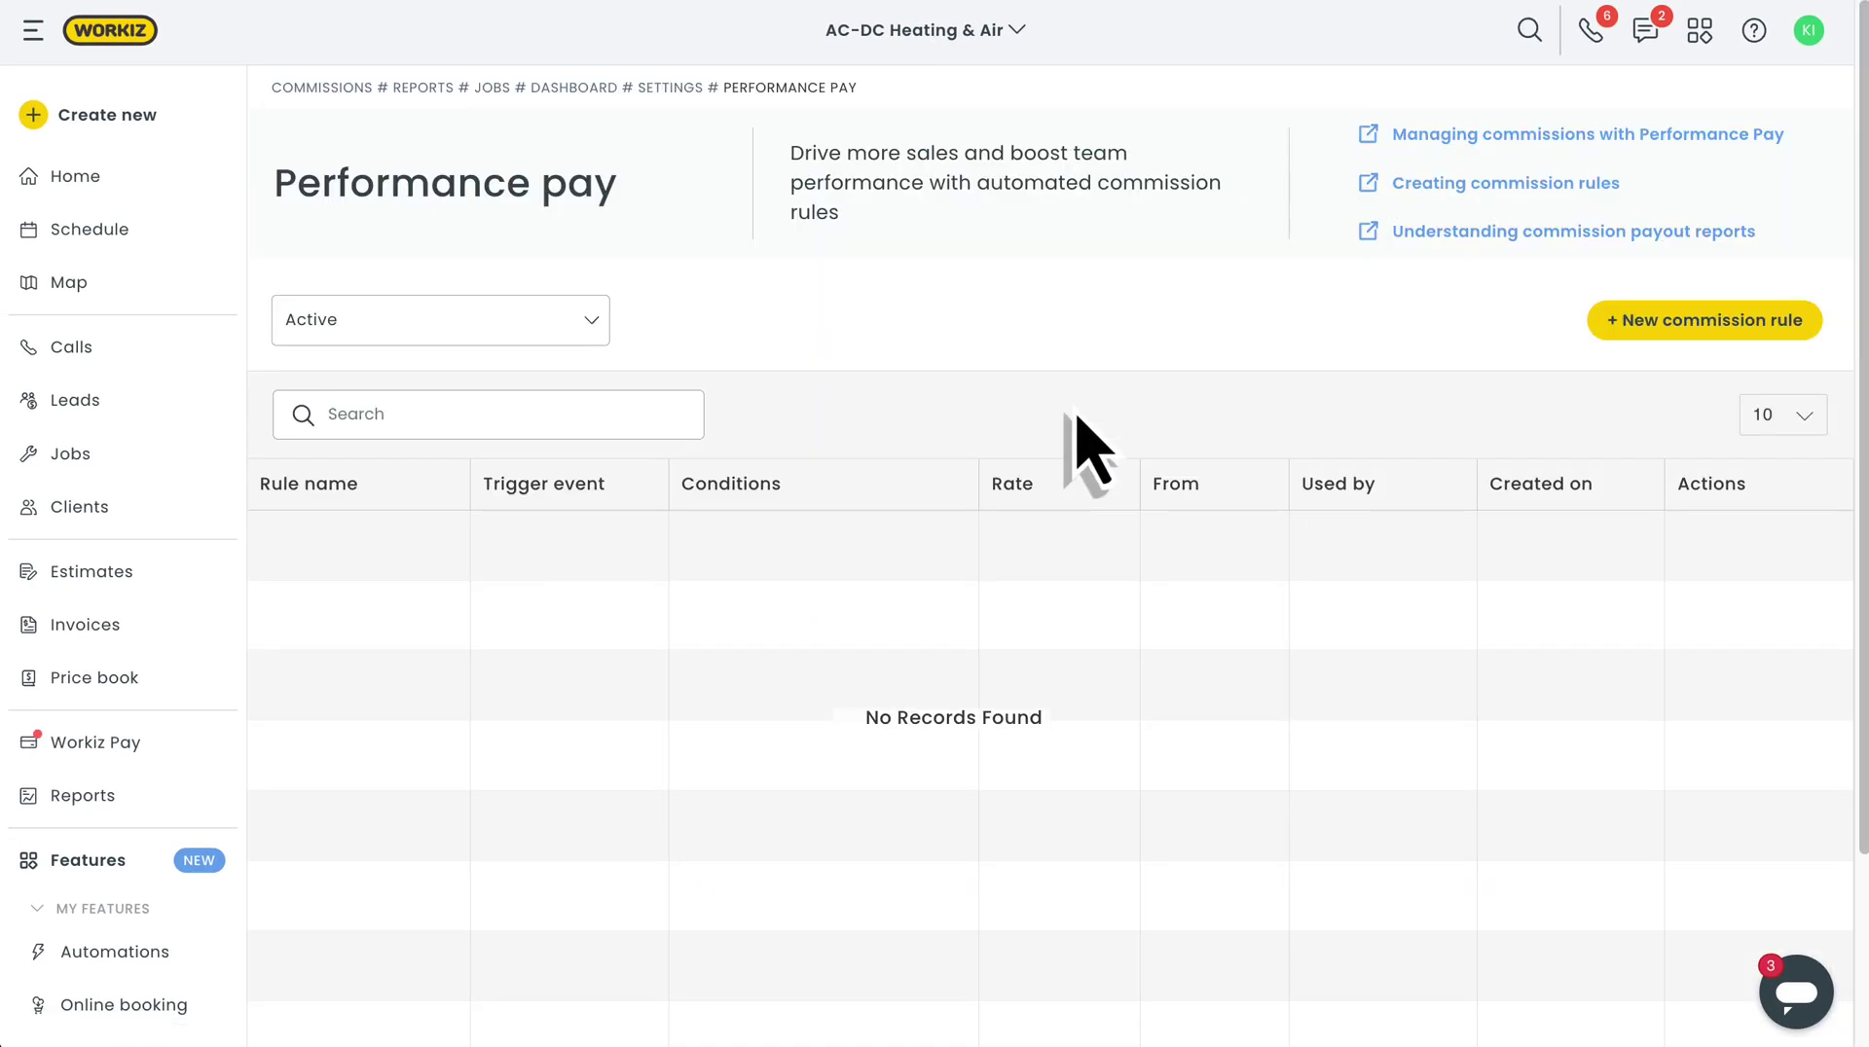
# - Start a new commission rule and name it "Standard commission"
pyautogui.click(1698, 324)
pyautogui.click(609, 185)
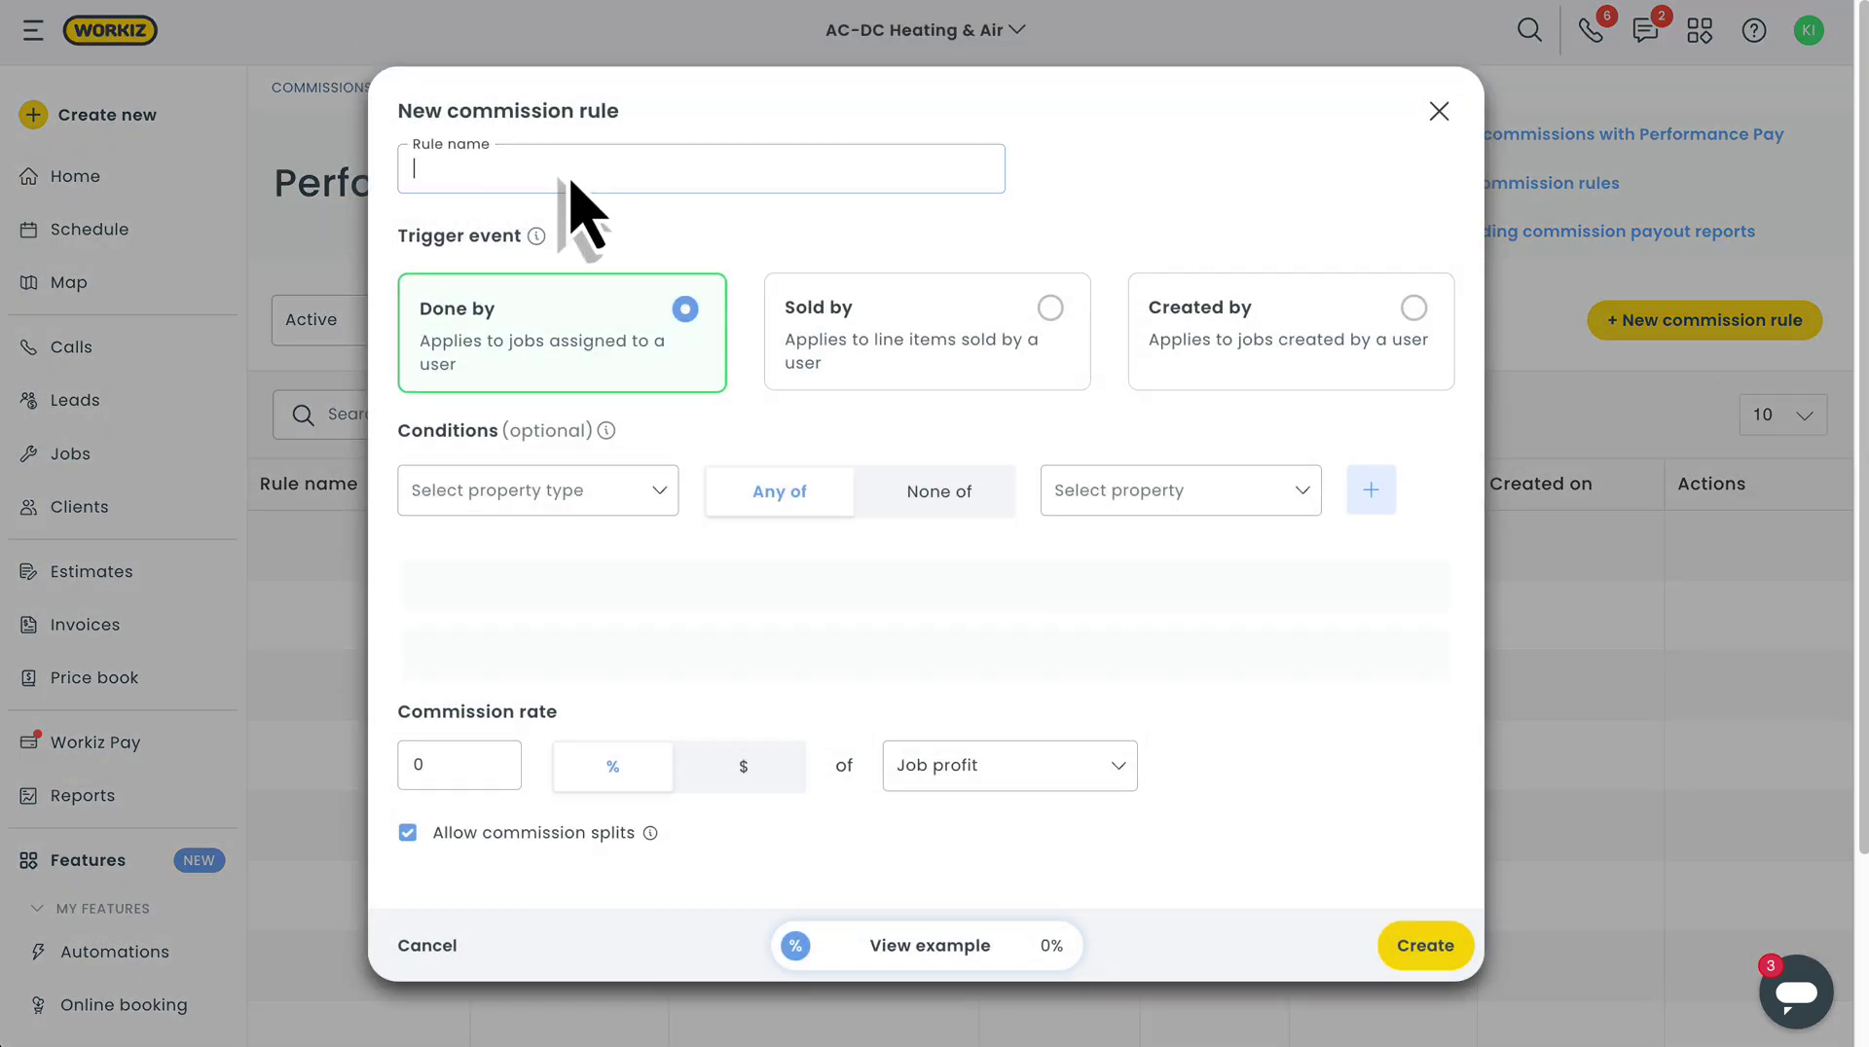
pyautogui.write('Standard commission')
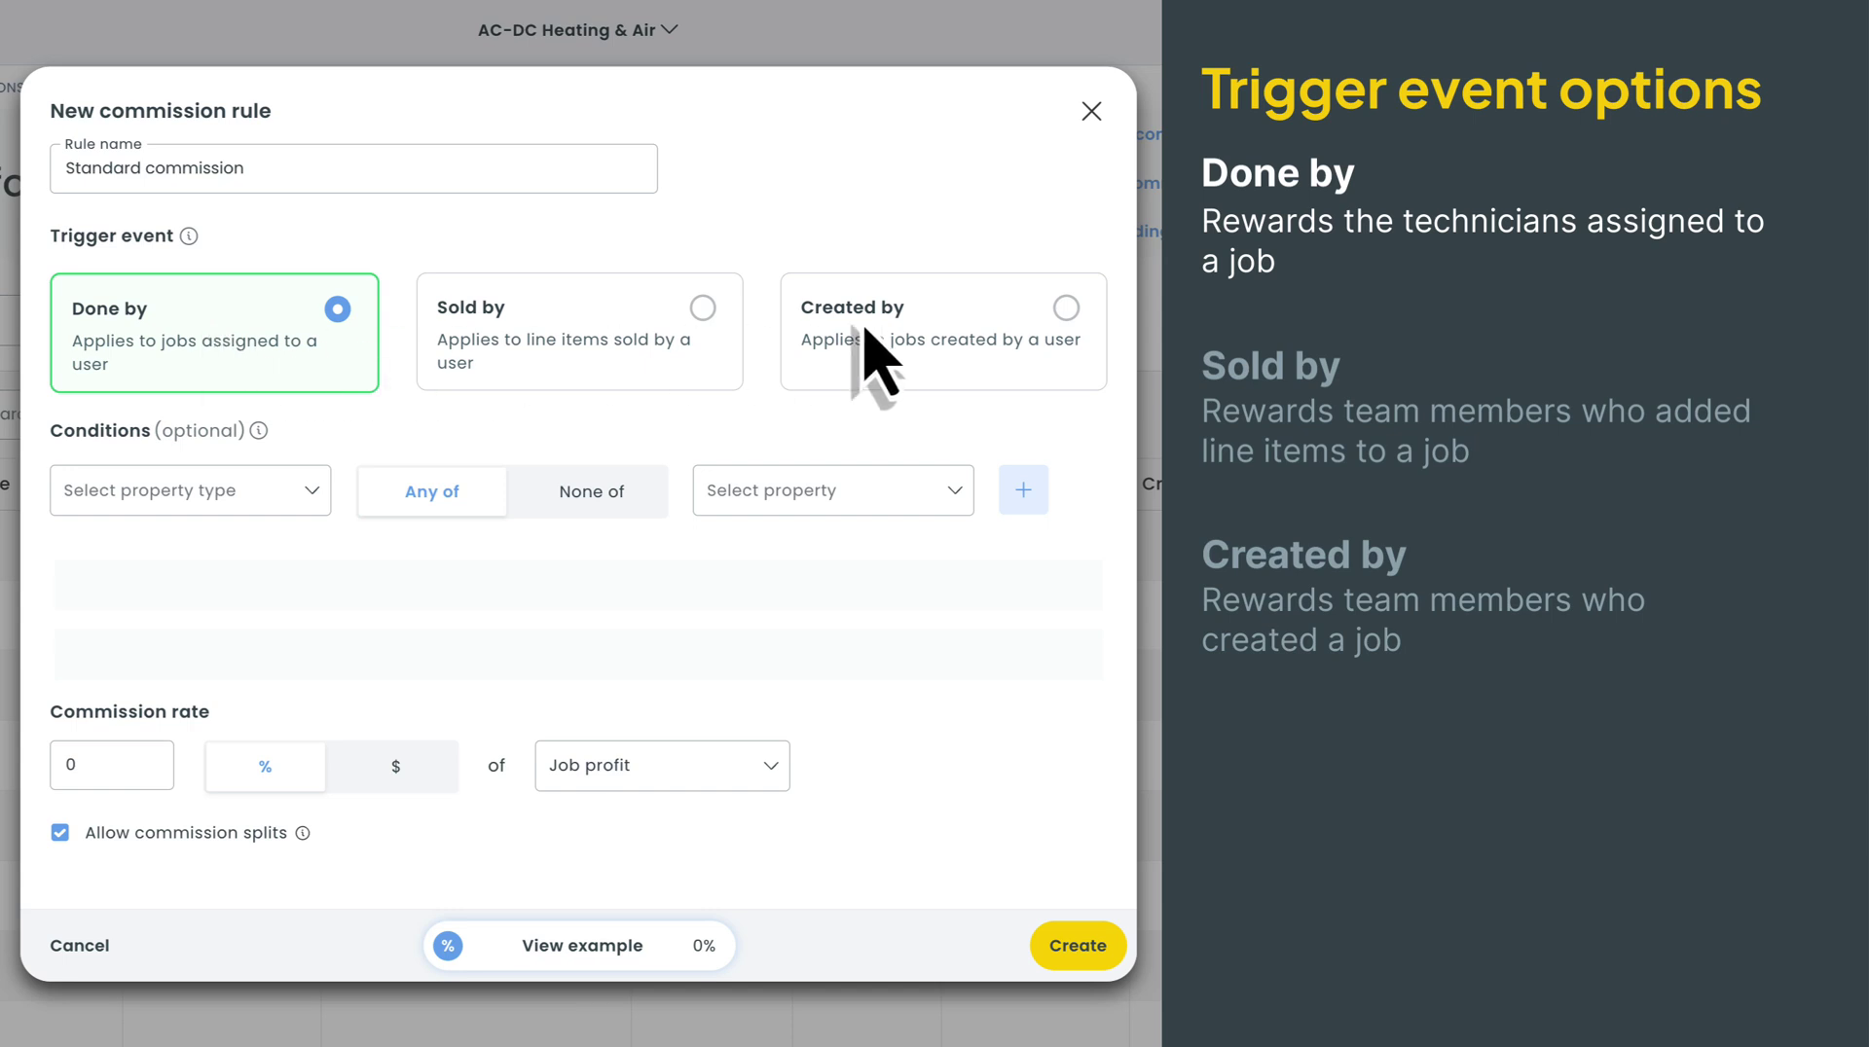
# - Try the Created by and Sold by trigger events for the rule, and return it to Done by
pyautogui.click(946, 331)
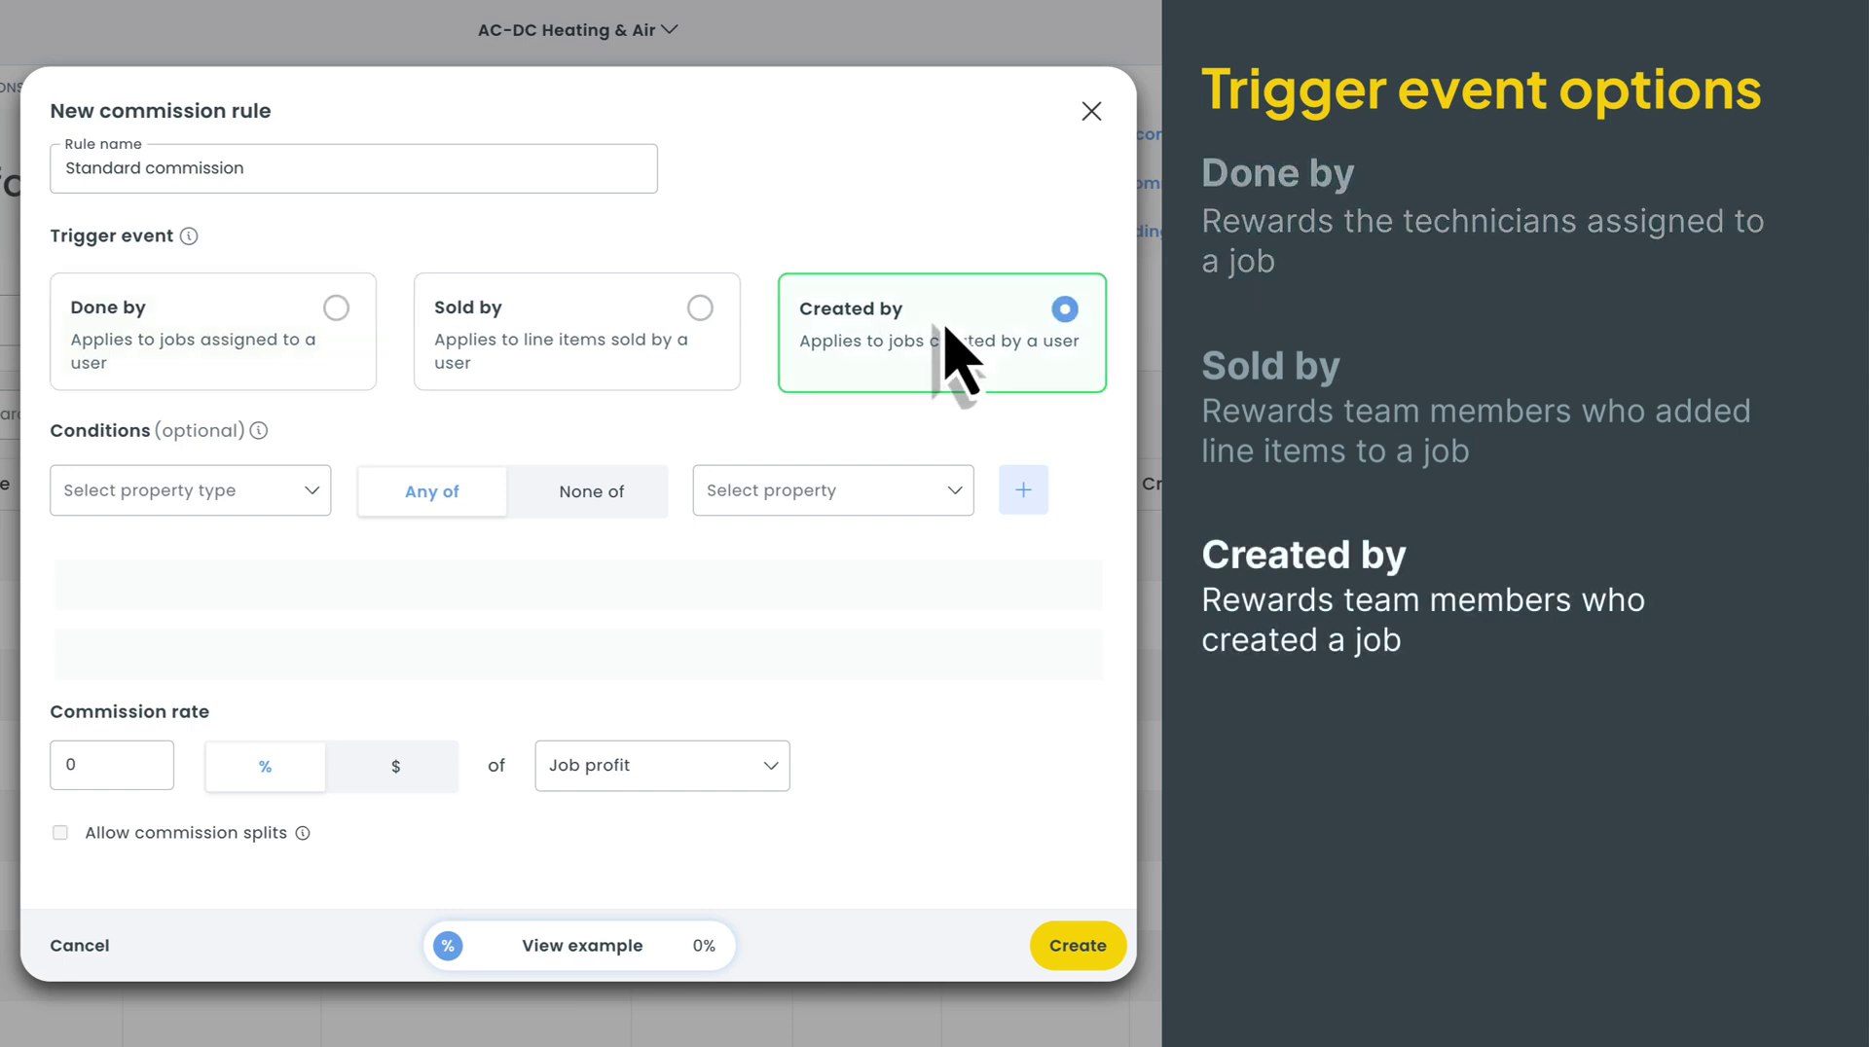
pyautogui.click(584, 329)
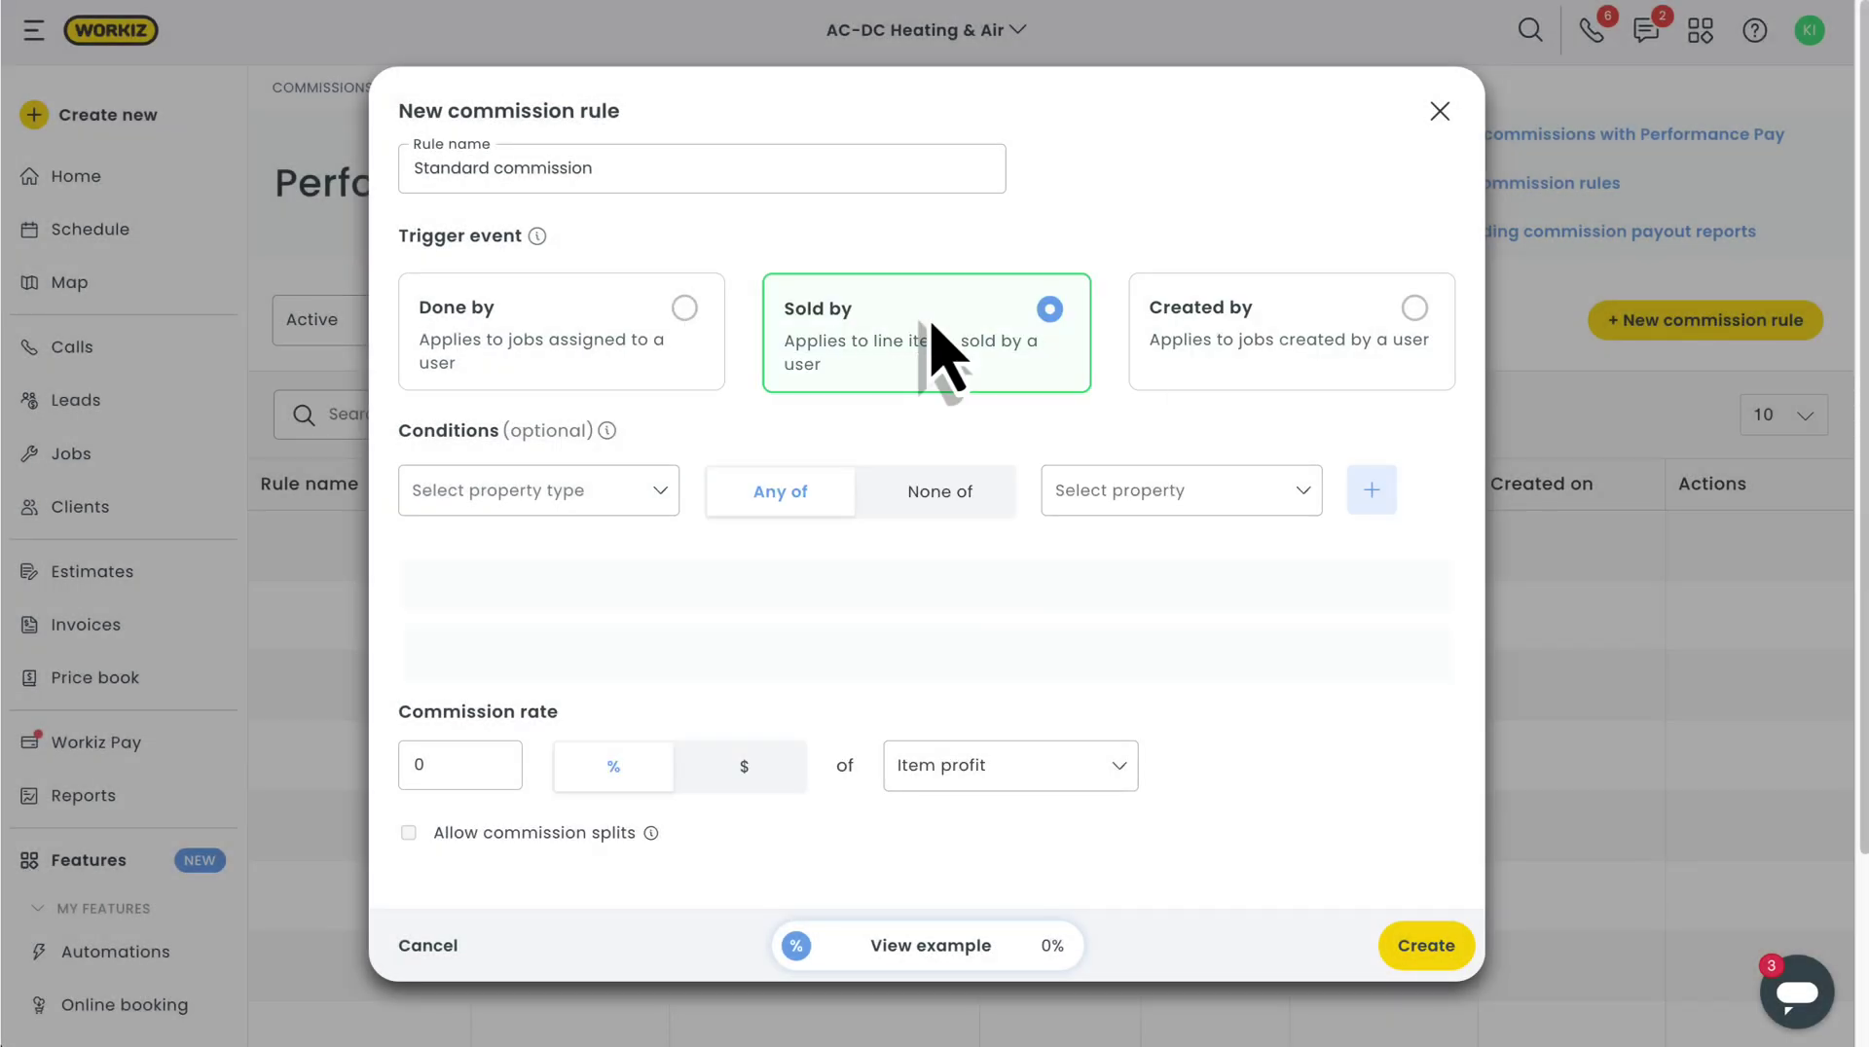
pyautogui.click(563, 331)
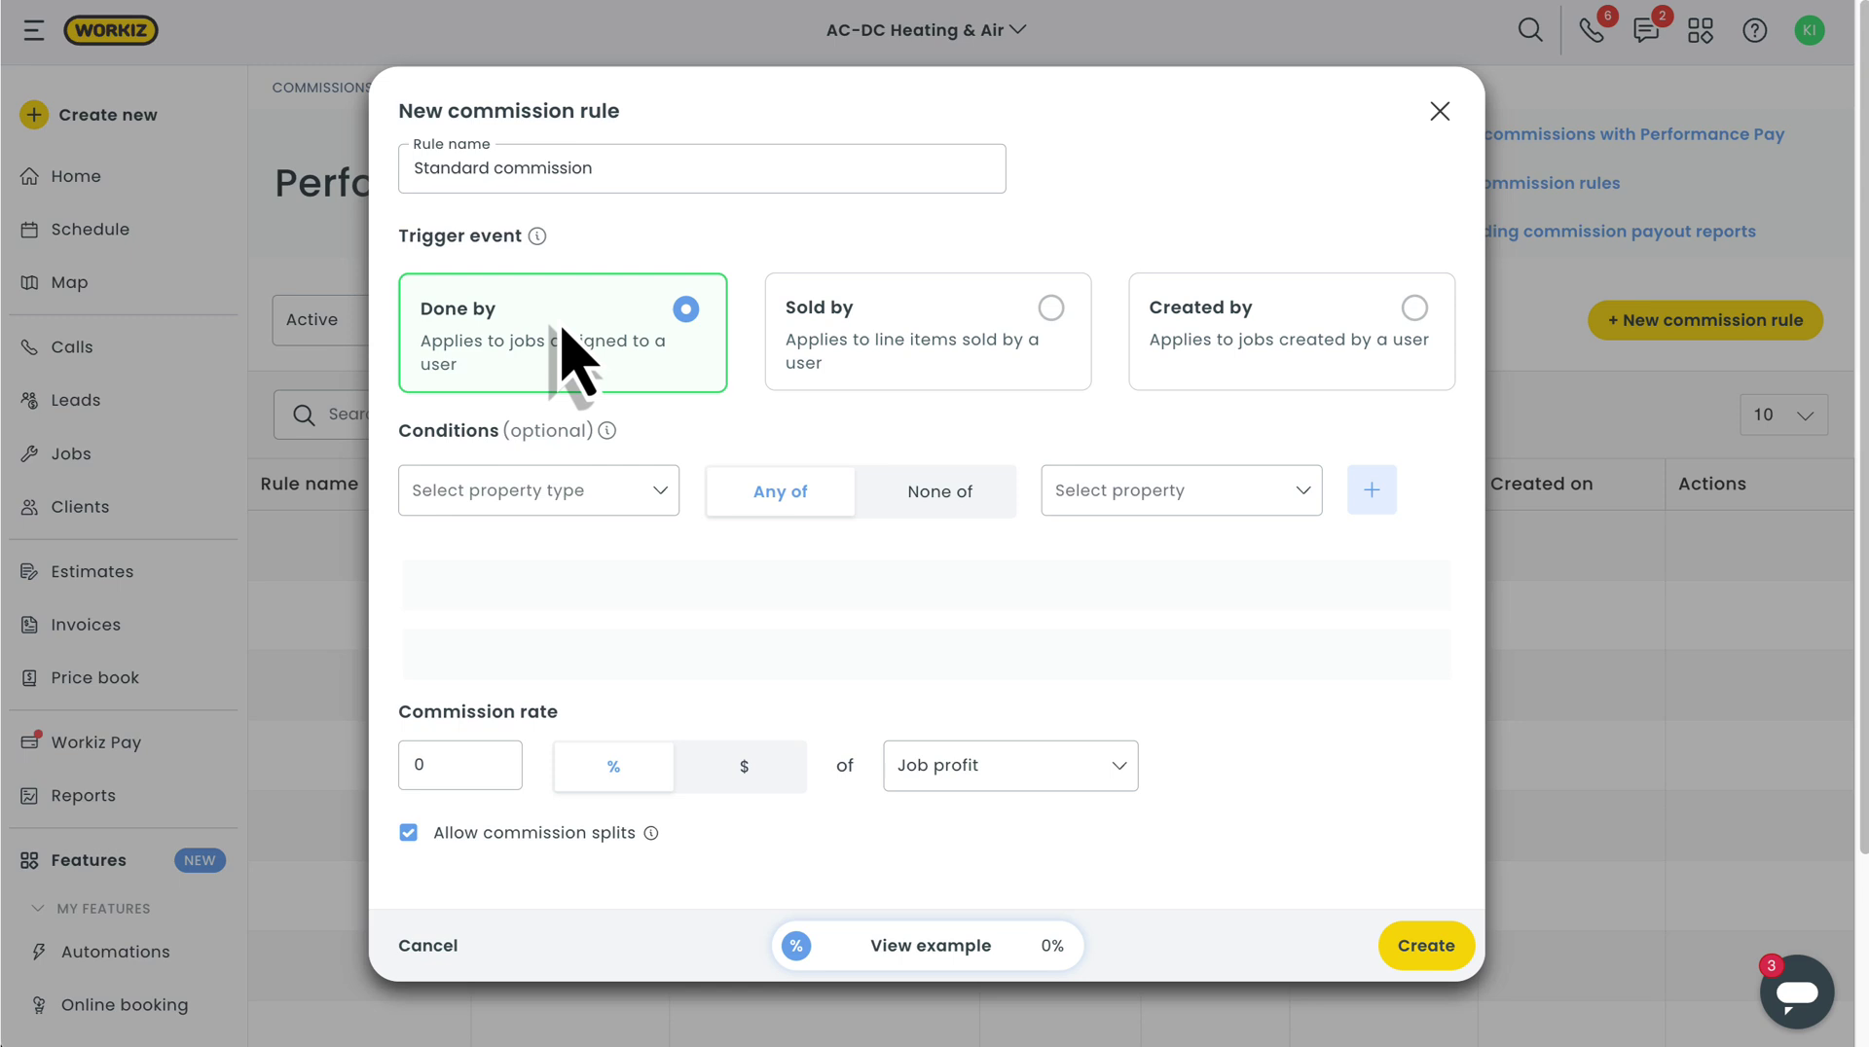
# - Add a condition so the rule applies when the Source is any of Google or Yelp
pyautogui.click(538, 498)
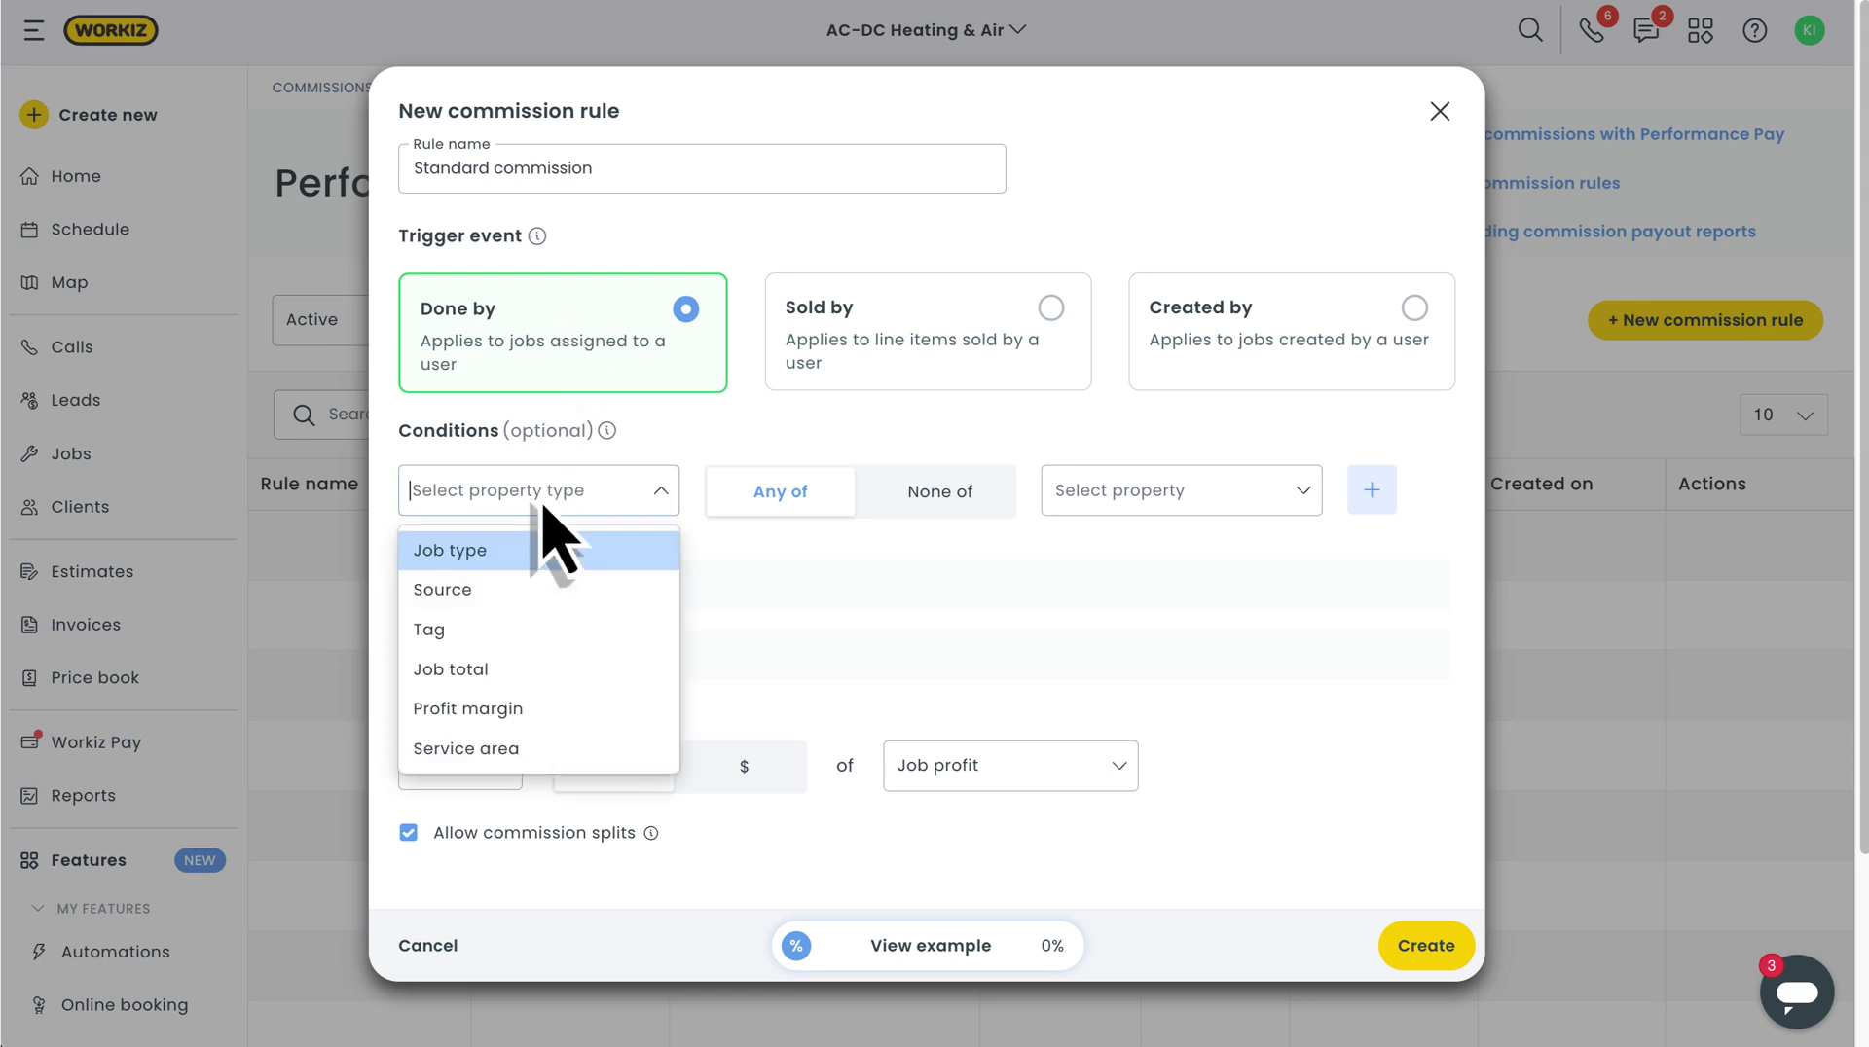
pyautogui.click(548, 595)
pyautogui.click(1177, 501)
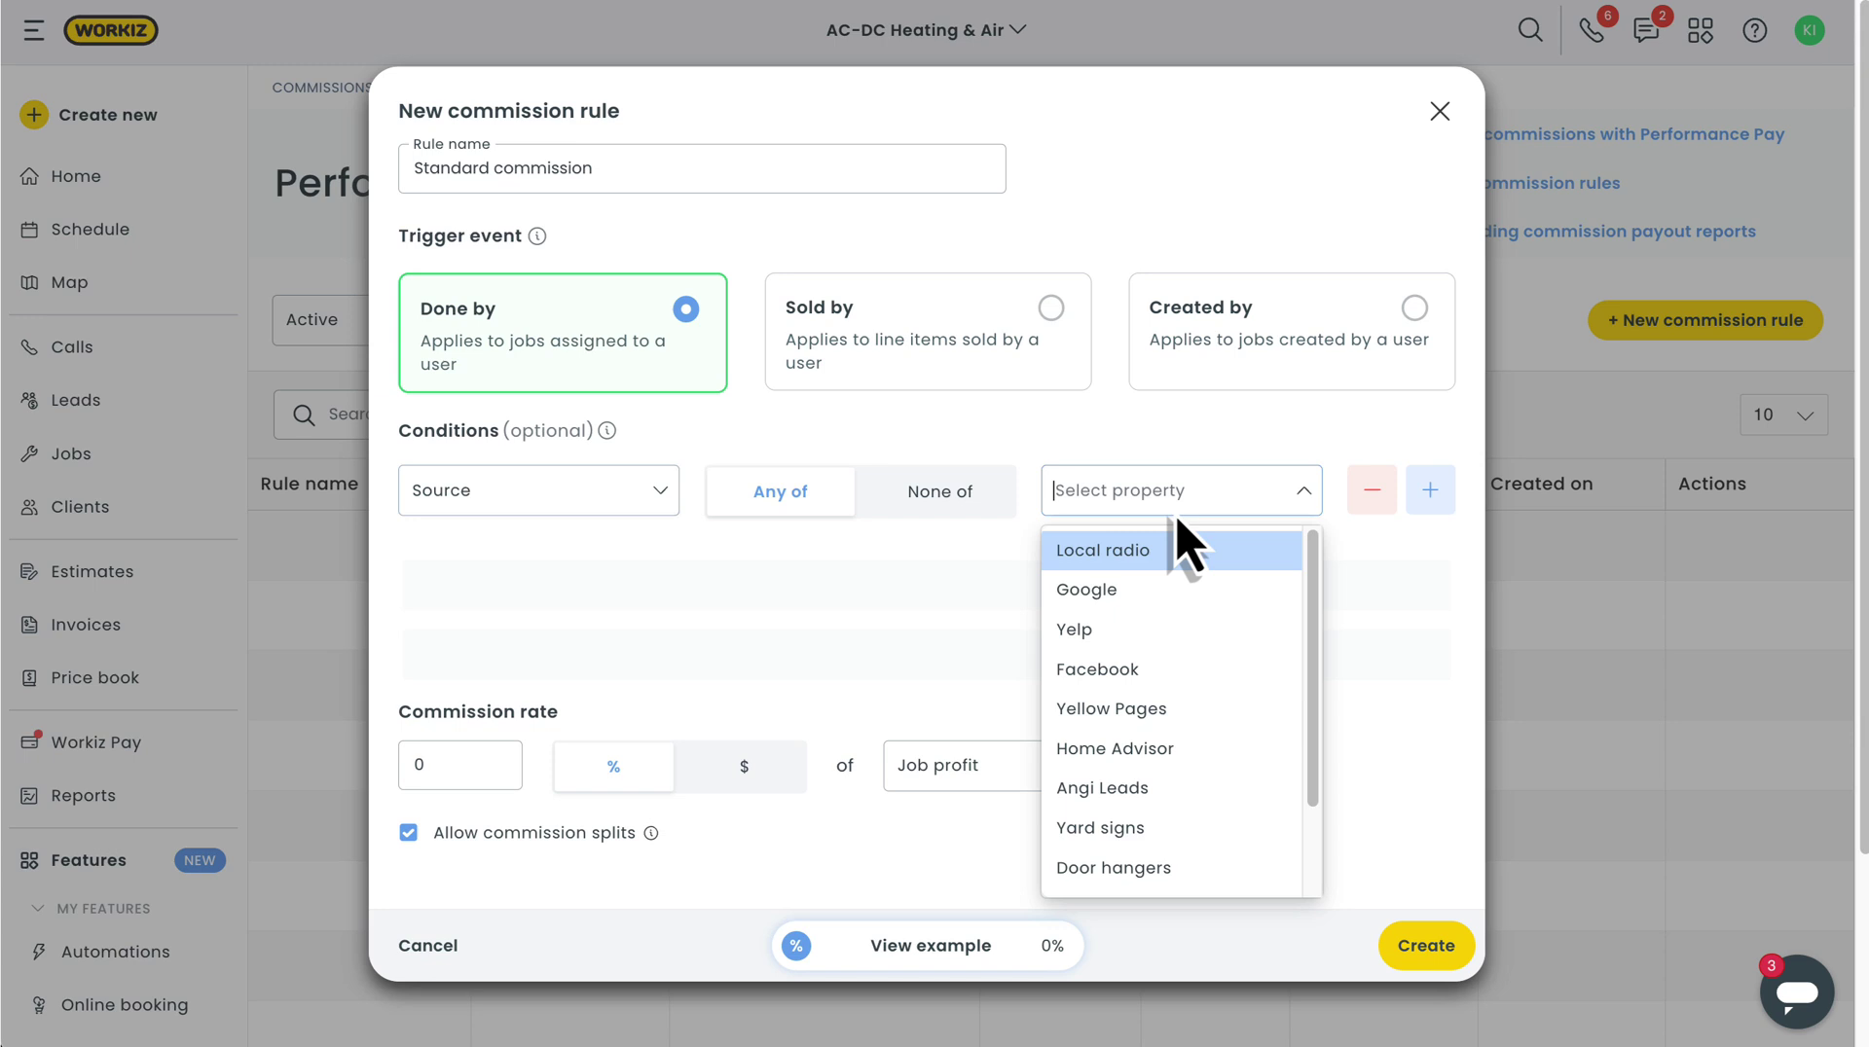
pyautogui.click(1174, 590)
pyautogui.click(1195, 545)
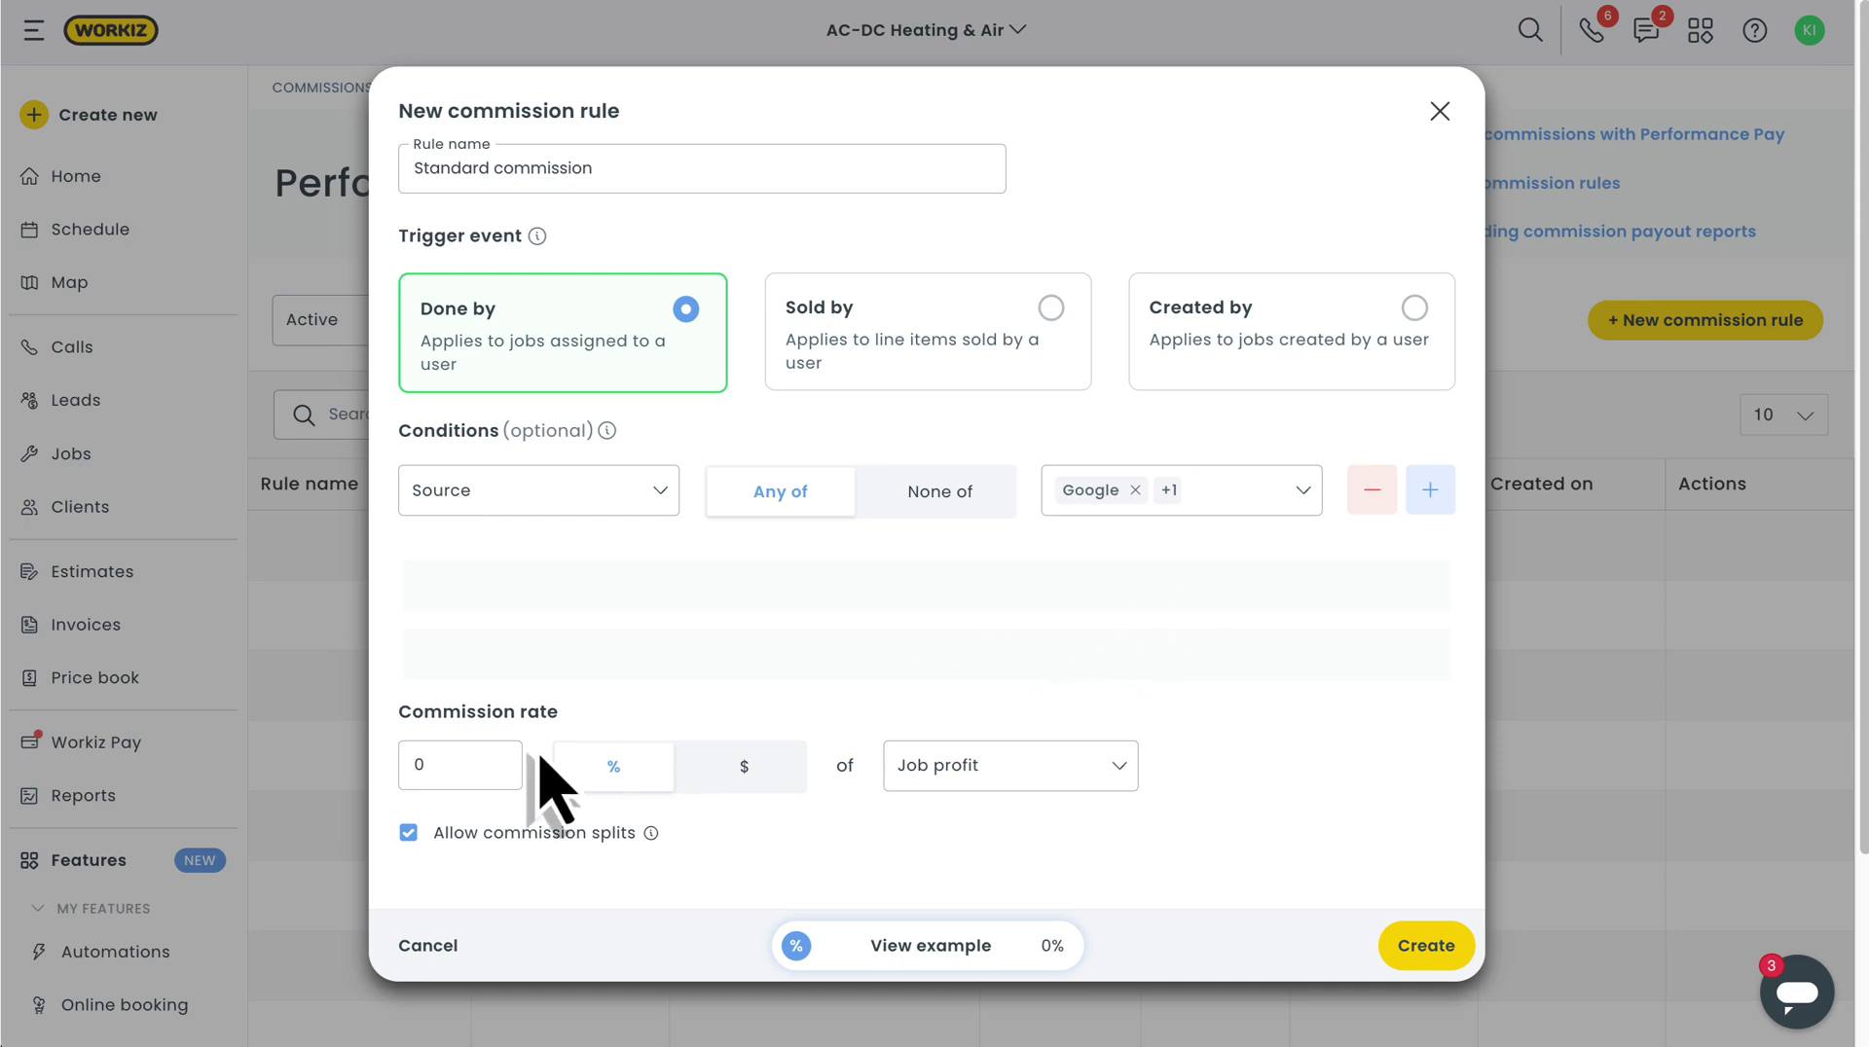
# - Set the commission rate to 10% and keep Job profit as its calculation base
pyautogui.doubleClick(459, 769)
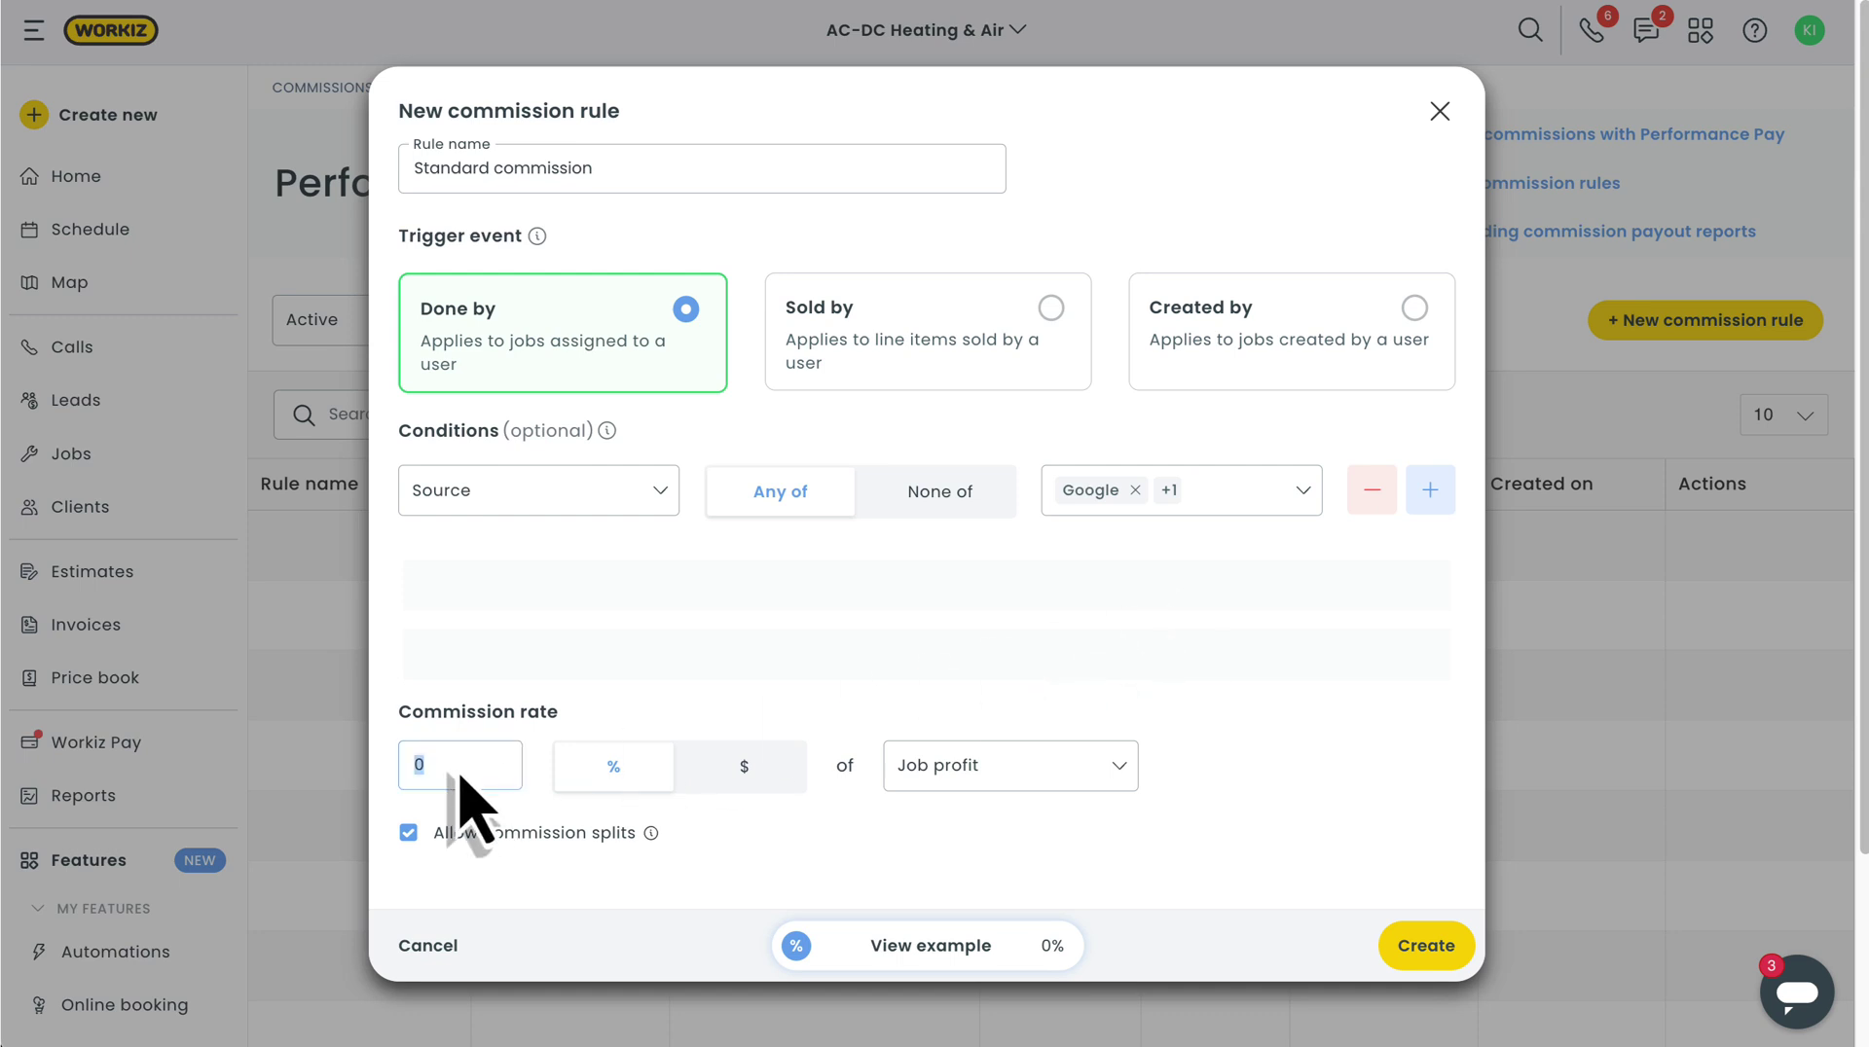
pyautogui.write('10')
pyautogui.click(992, 779)
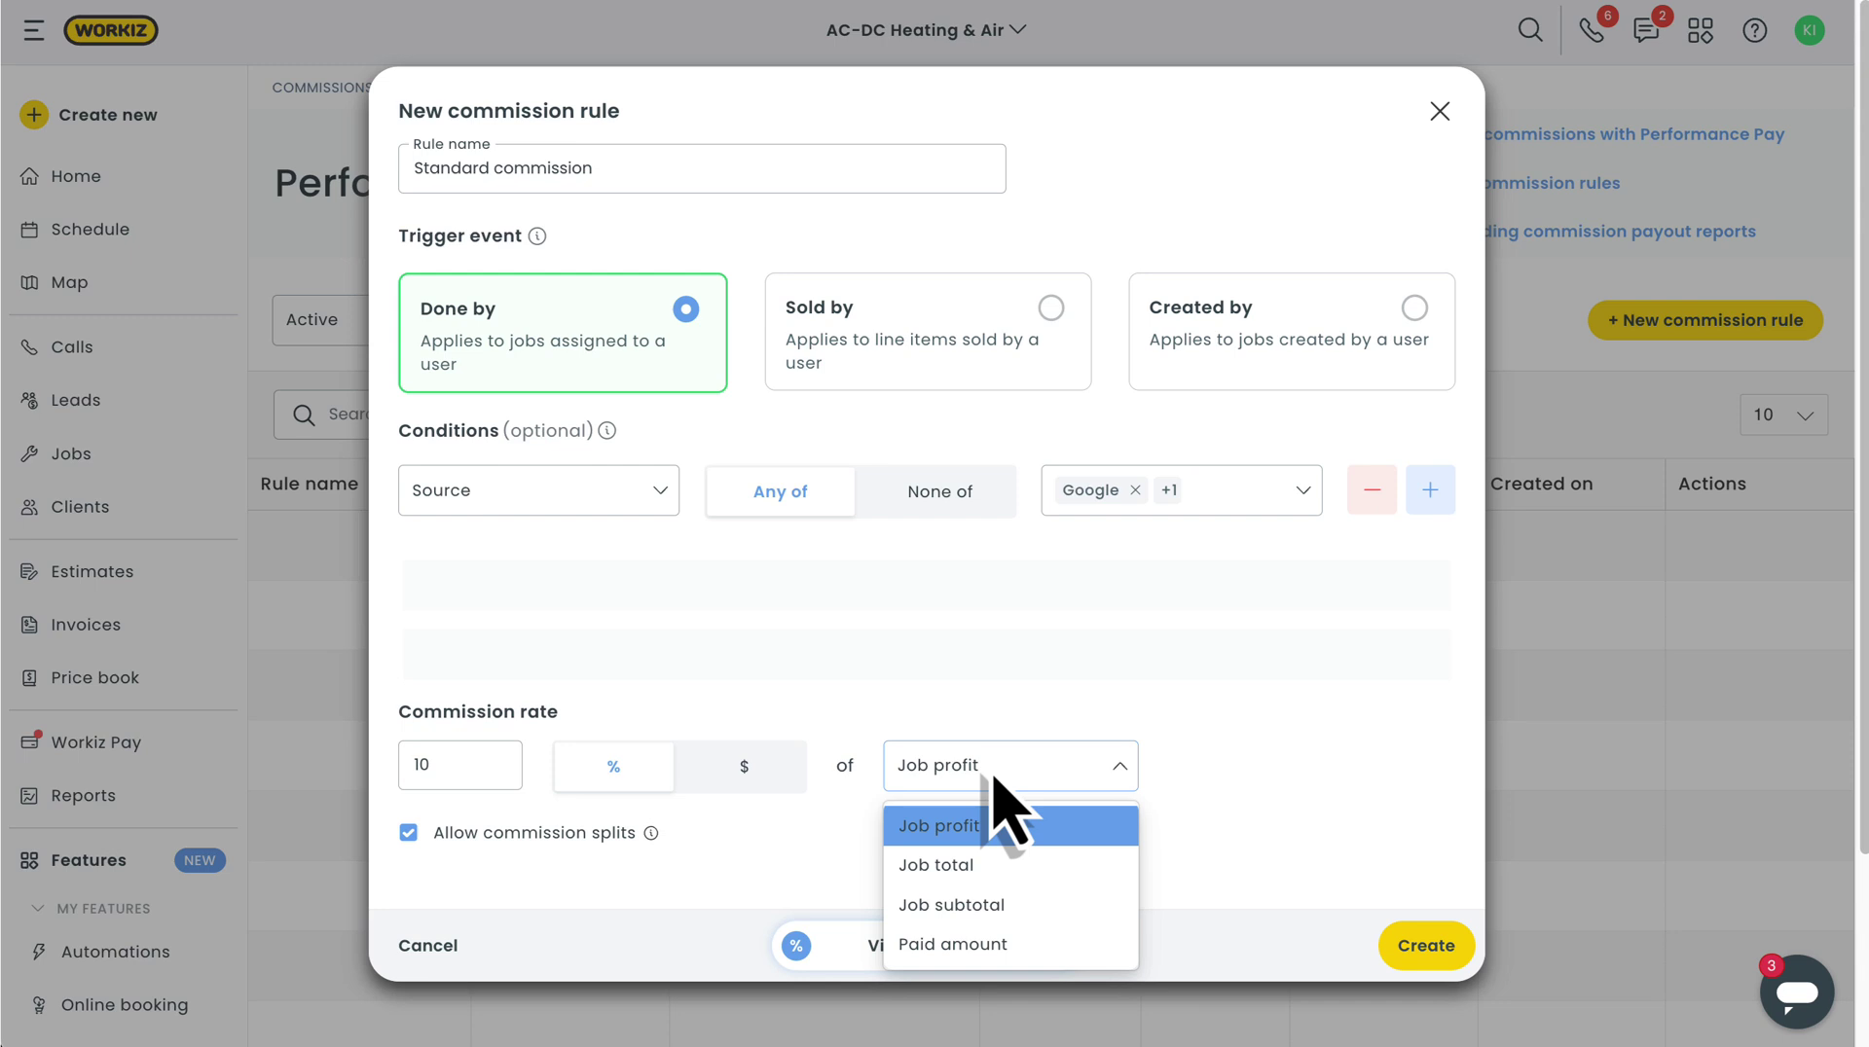
pyautogui.click(993, 777)
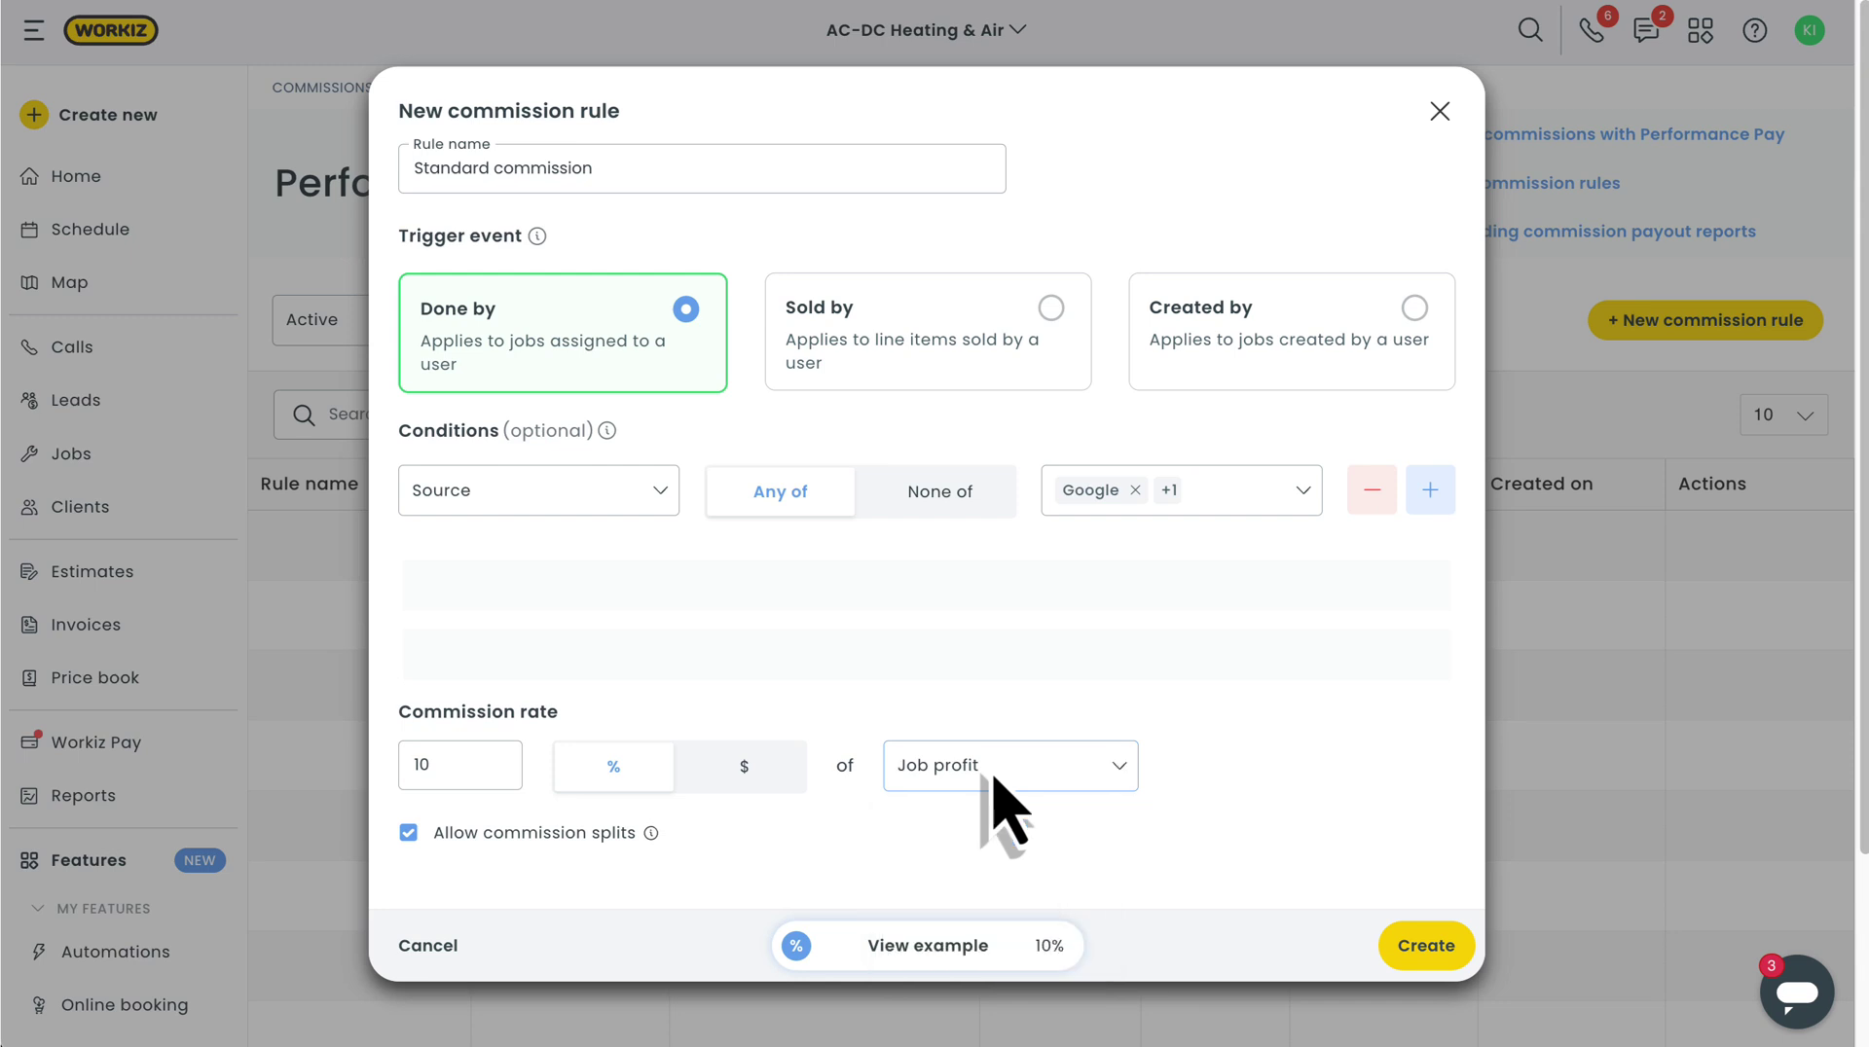
# - Check which calculation bases the Sold by trigger offers, and switch the rule back to Done by
pyautogui.click(943, 367)
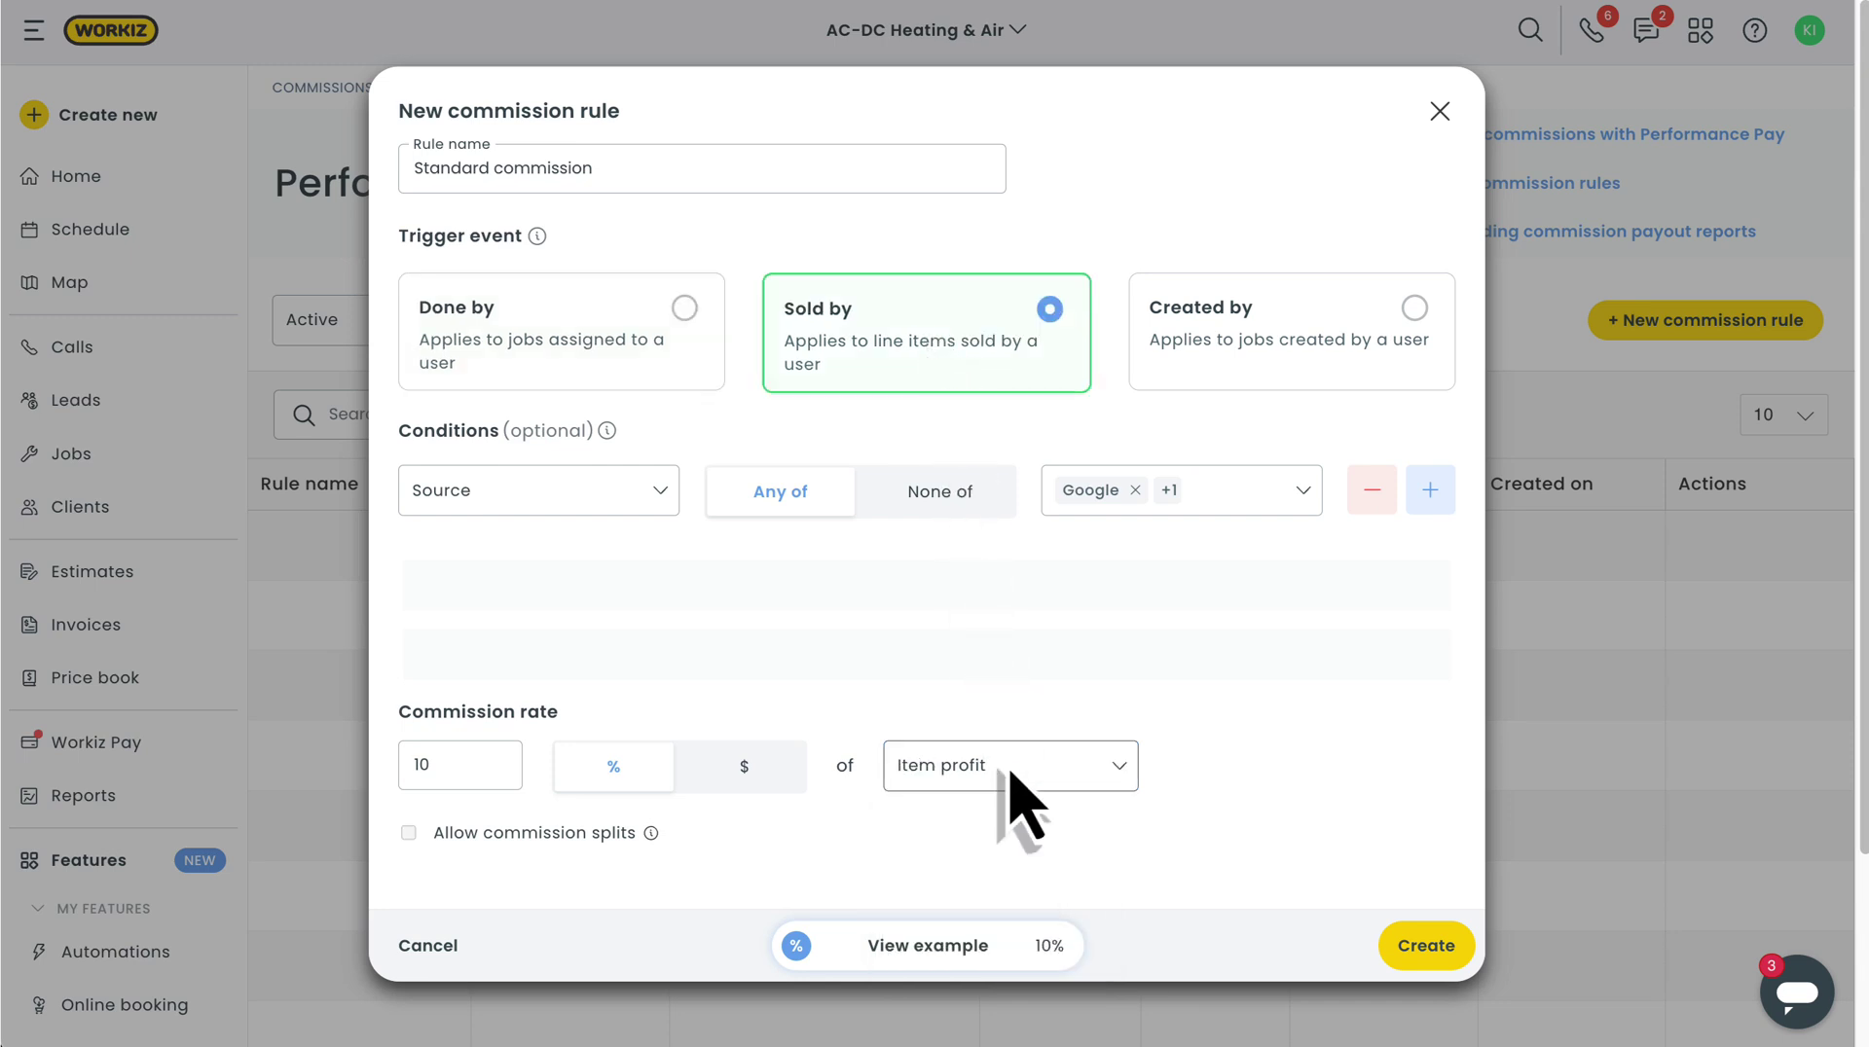
pyautogui.click(1022, 807)
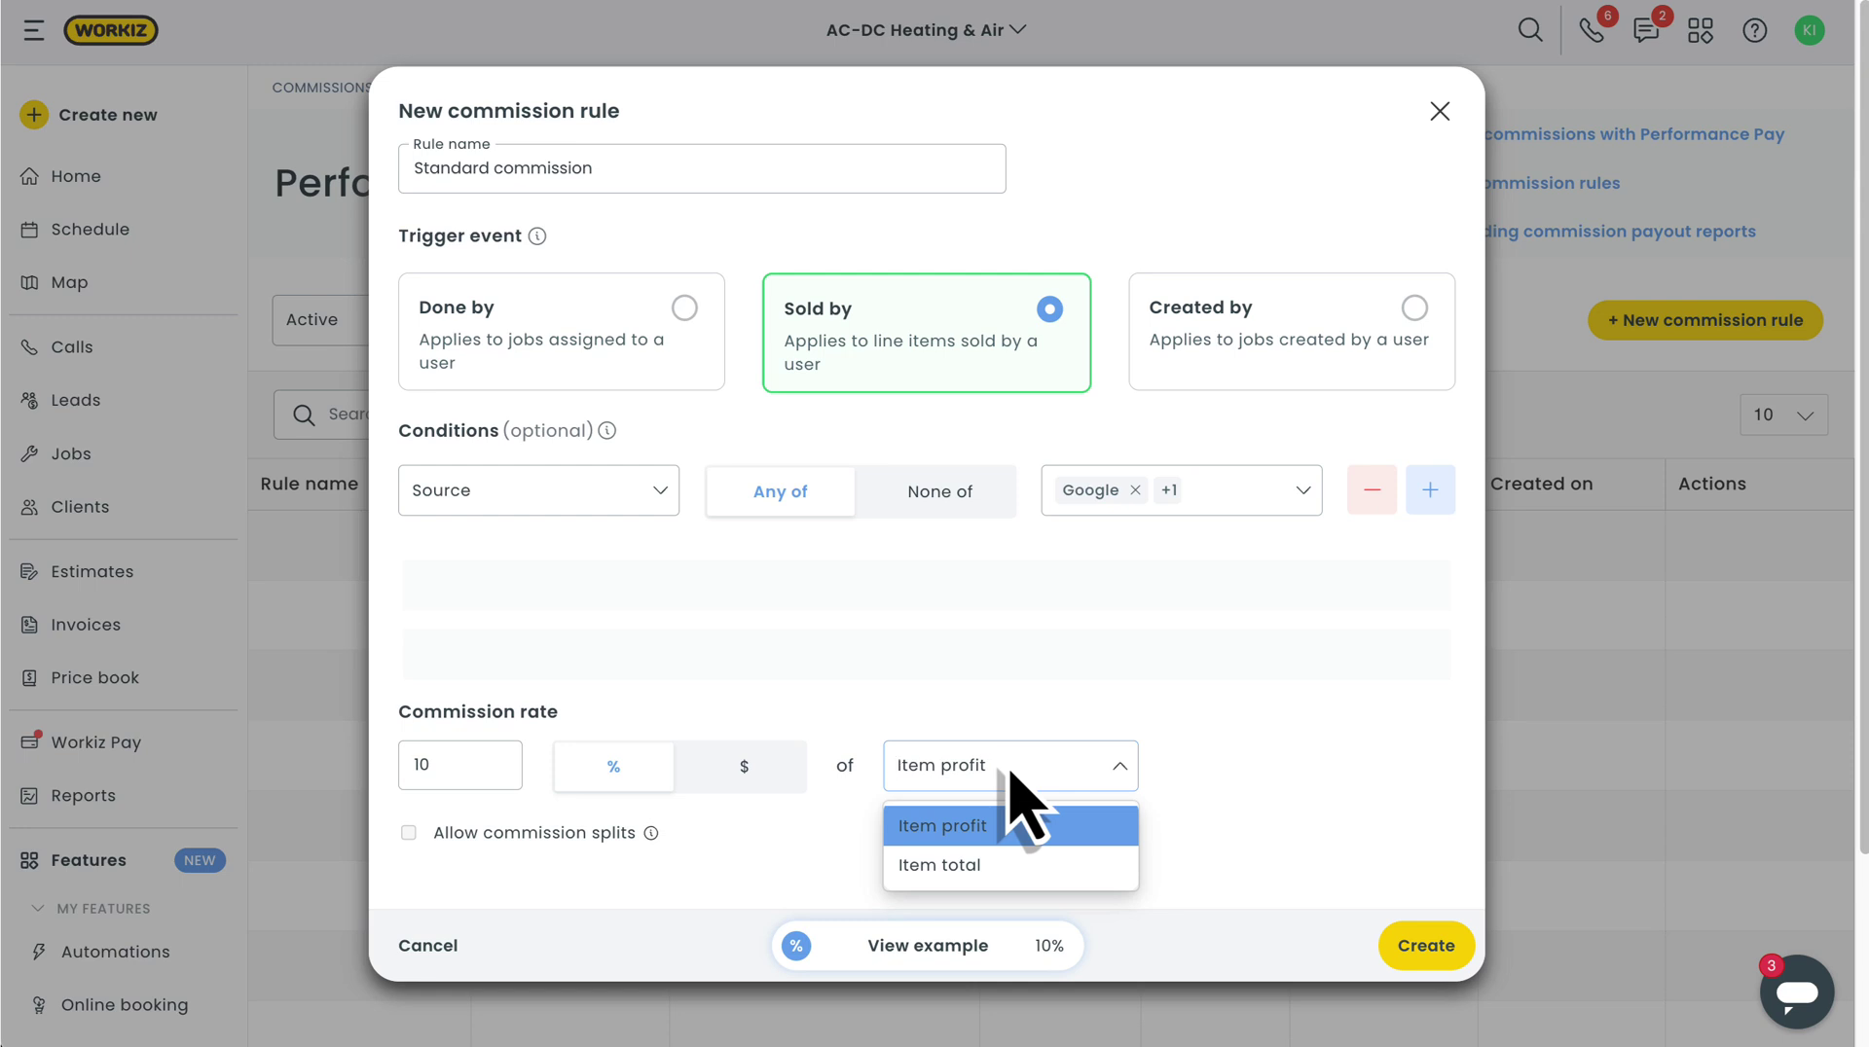
pyautogui.click(561, 340)
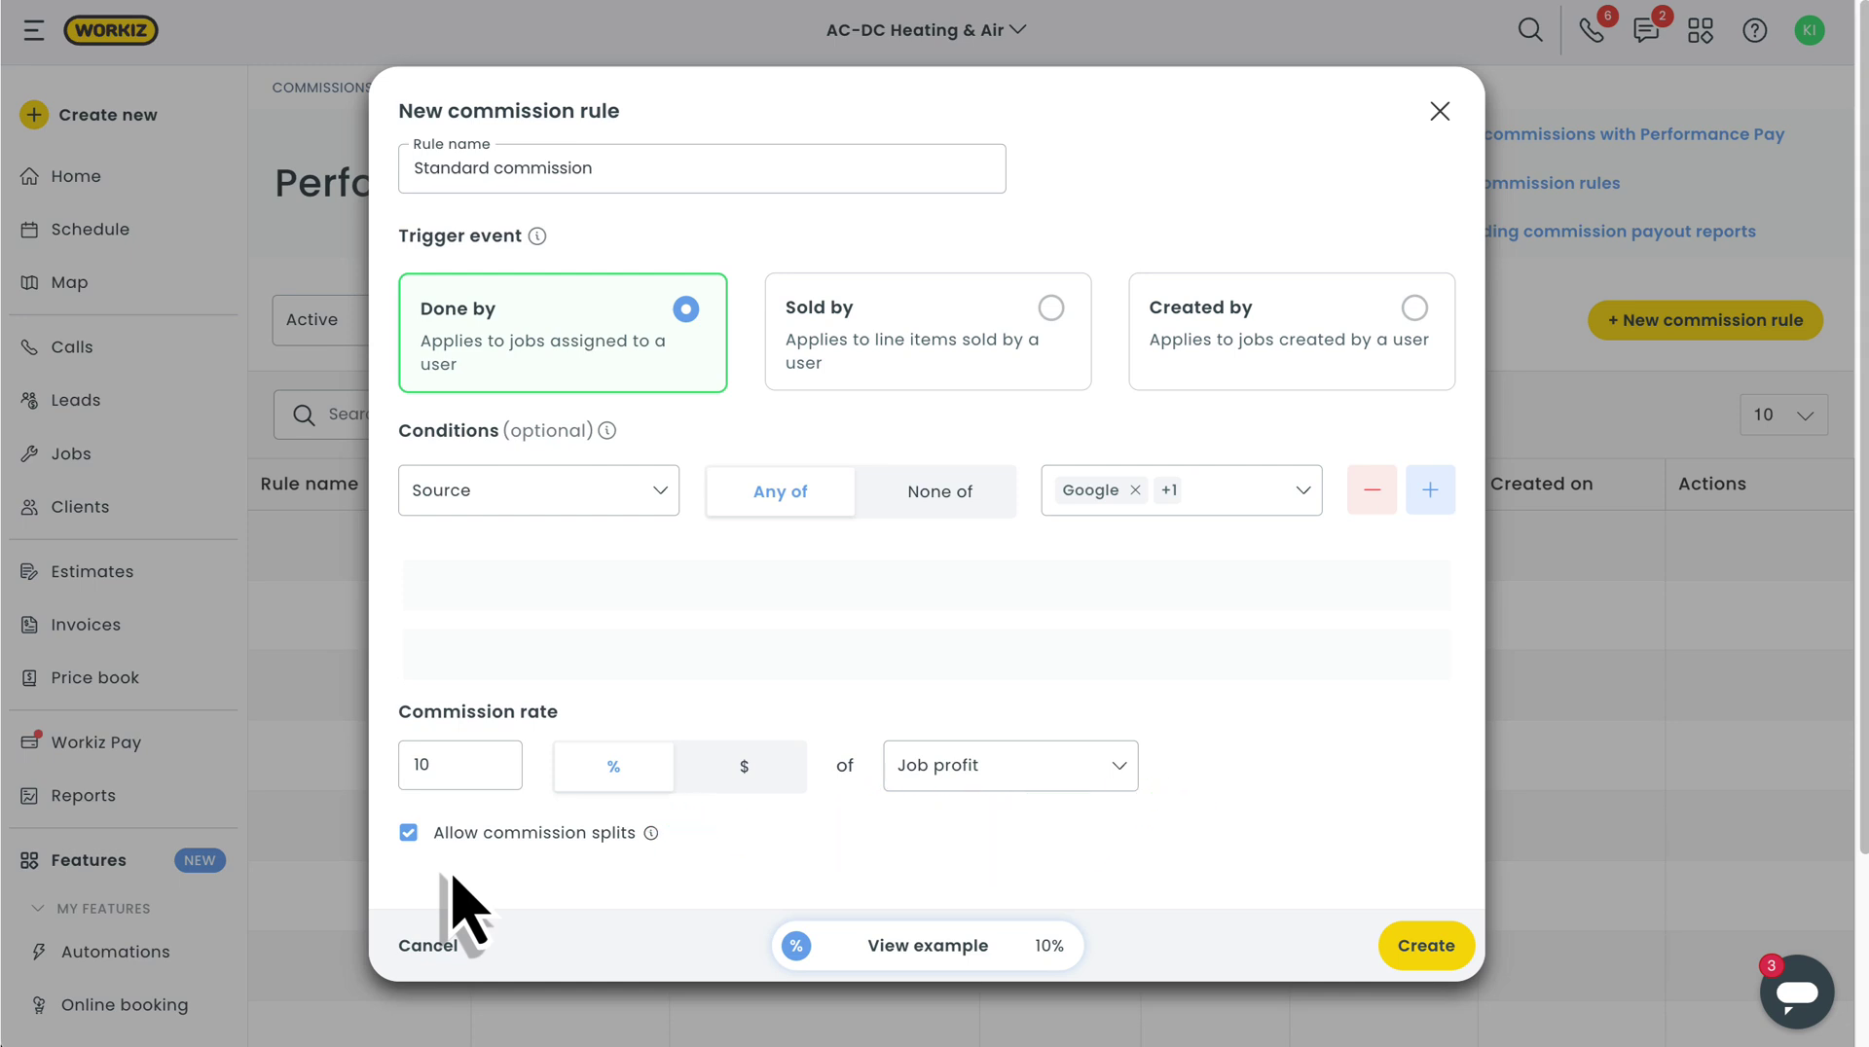
# - Review the example commission calculation and create the Standard commission rule
pyautogui.click(923, 948)
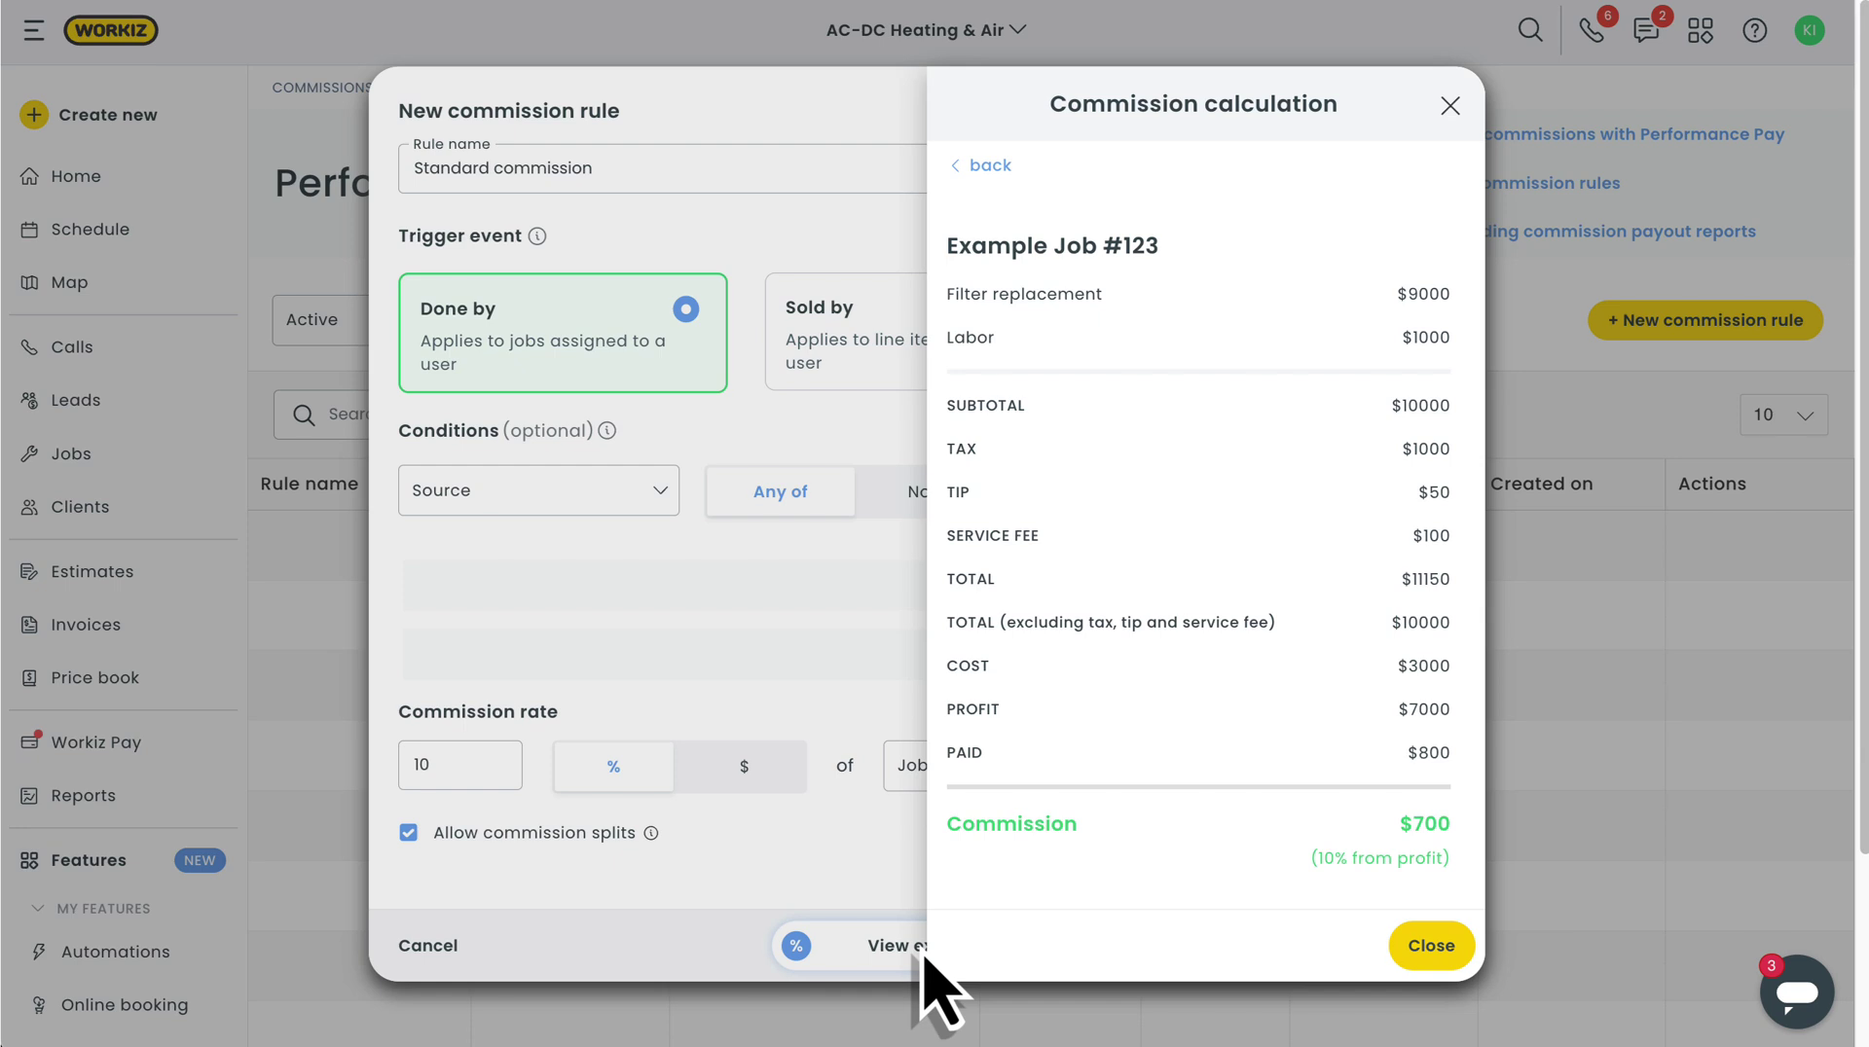
pyautogui.click(1431, 947)
pyautogui.click(1434, 950)
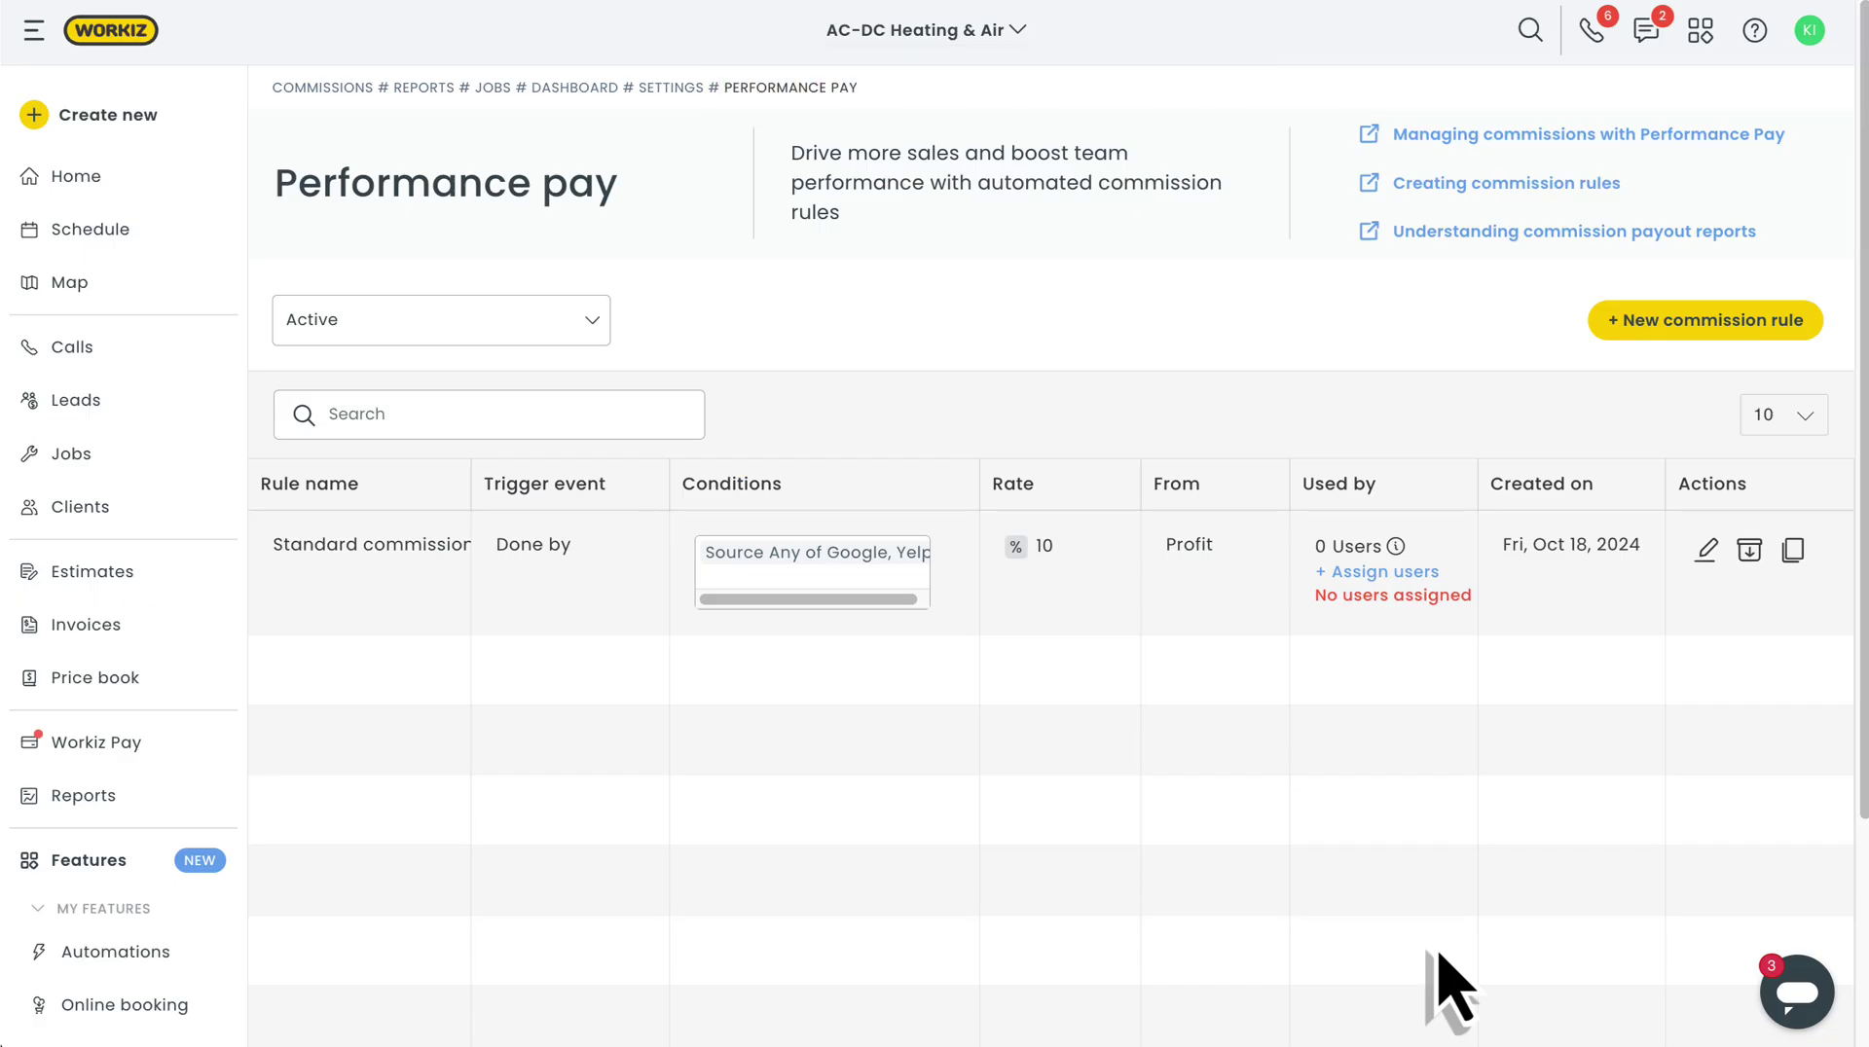
# - Assign the Standard commission rule to the first four users in the list and save the assignment
pyautogui.click(1380, 574)
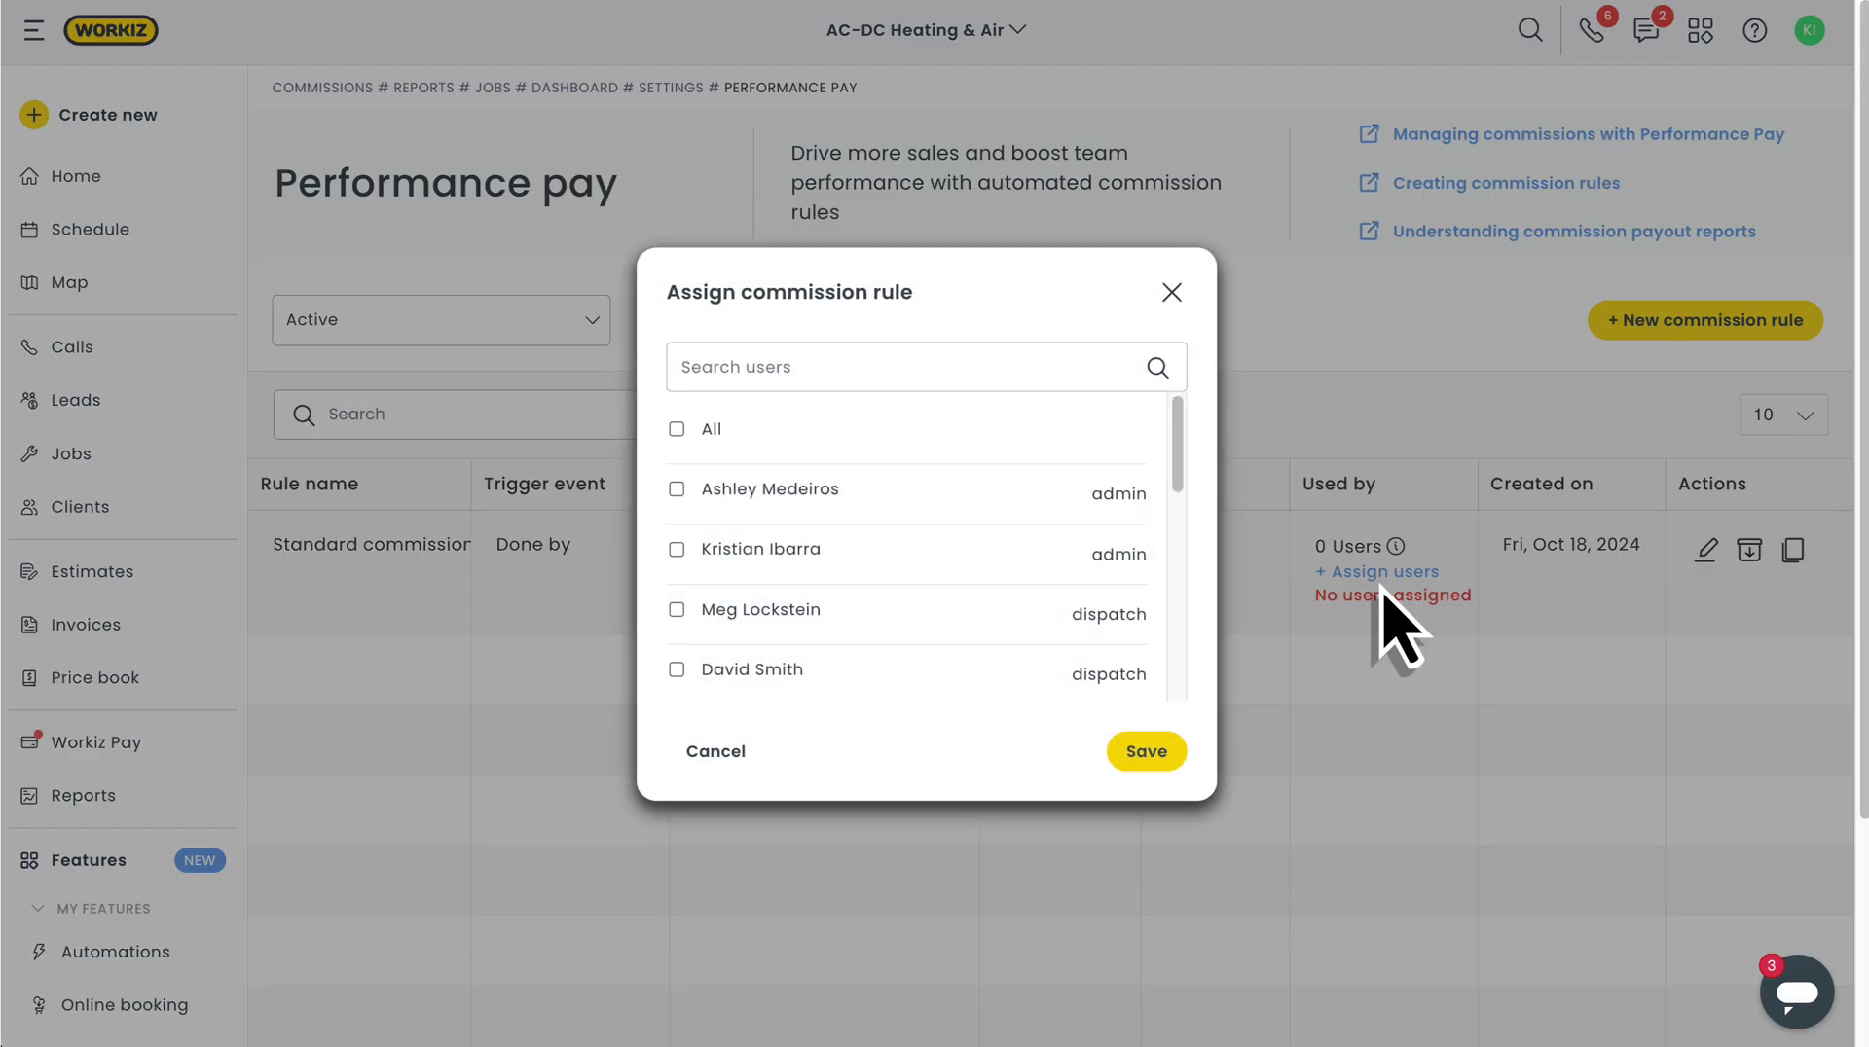
pyautogui.click(676, 489)
pyautogui.click(676, 549)
pyautogui.click(676, 609)
pyautogui.click(676, 670)
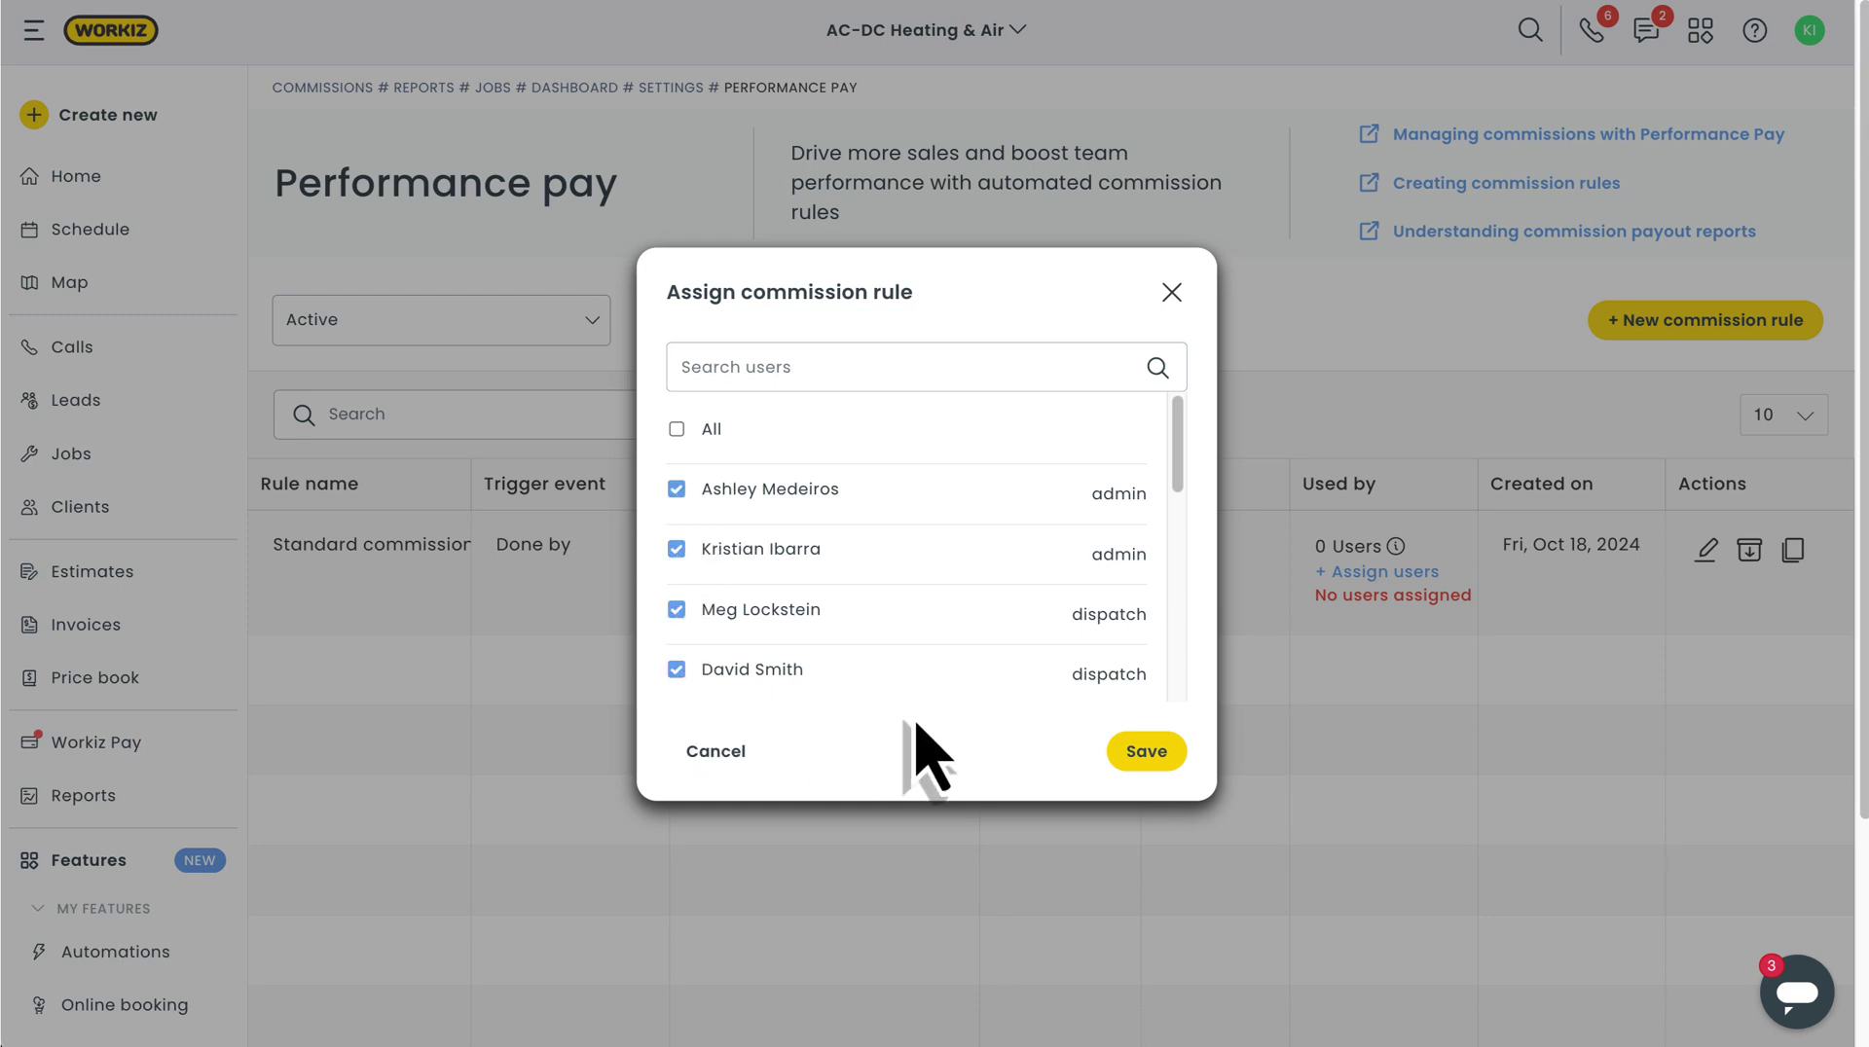
pyautogui.click(1146, 751)
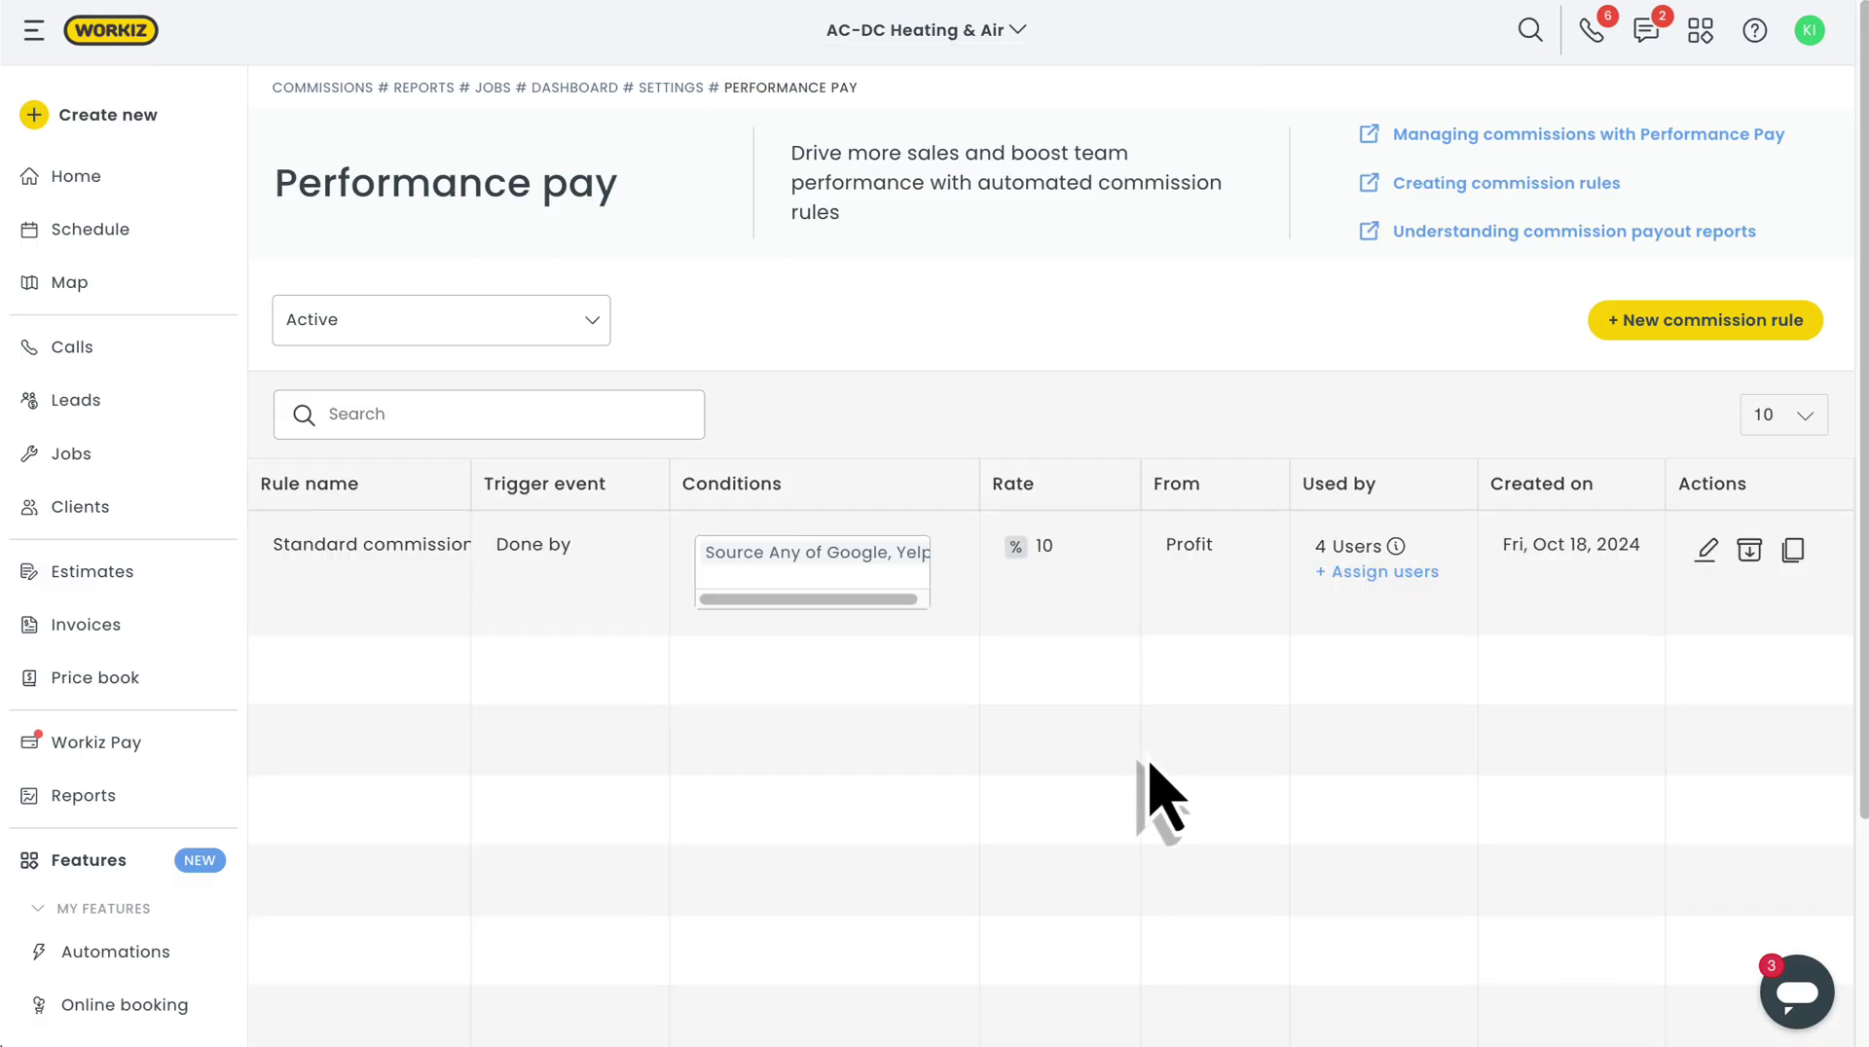
# - Override the technician's commission in the installation job's Performance pay section with $150 and save it
pyautogui.click(119, 136)
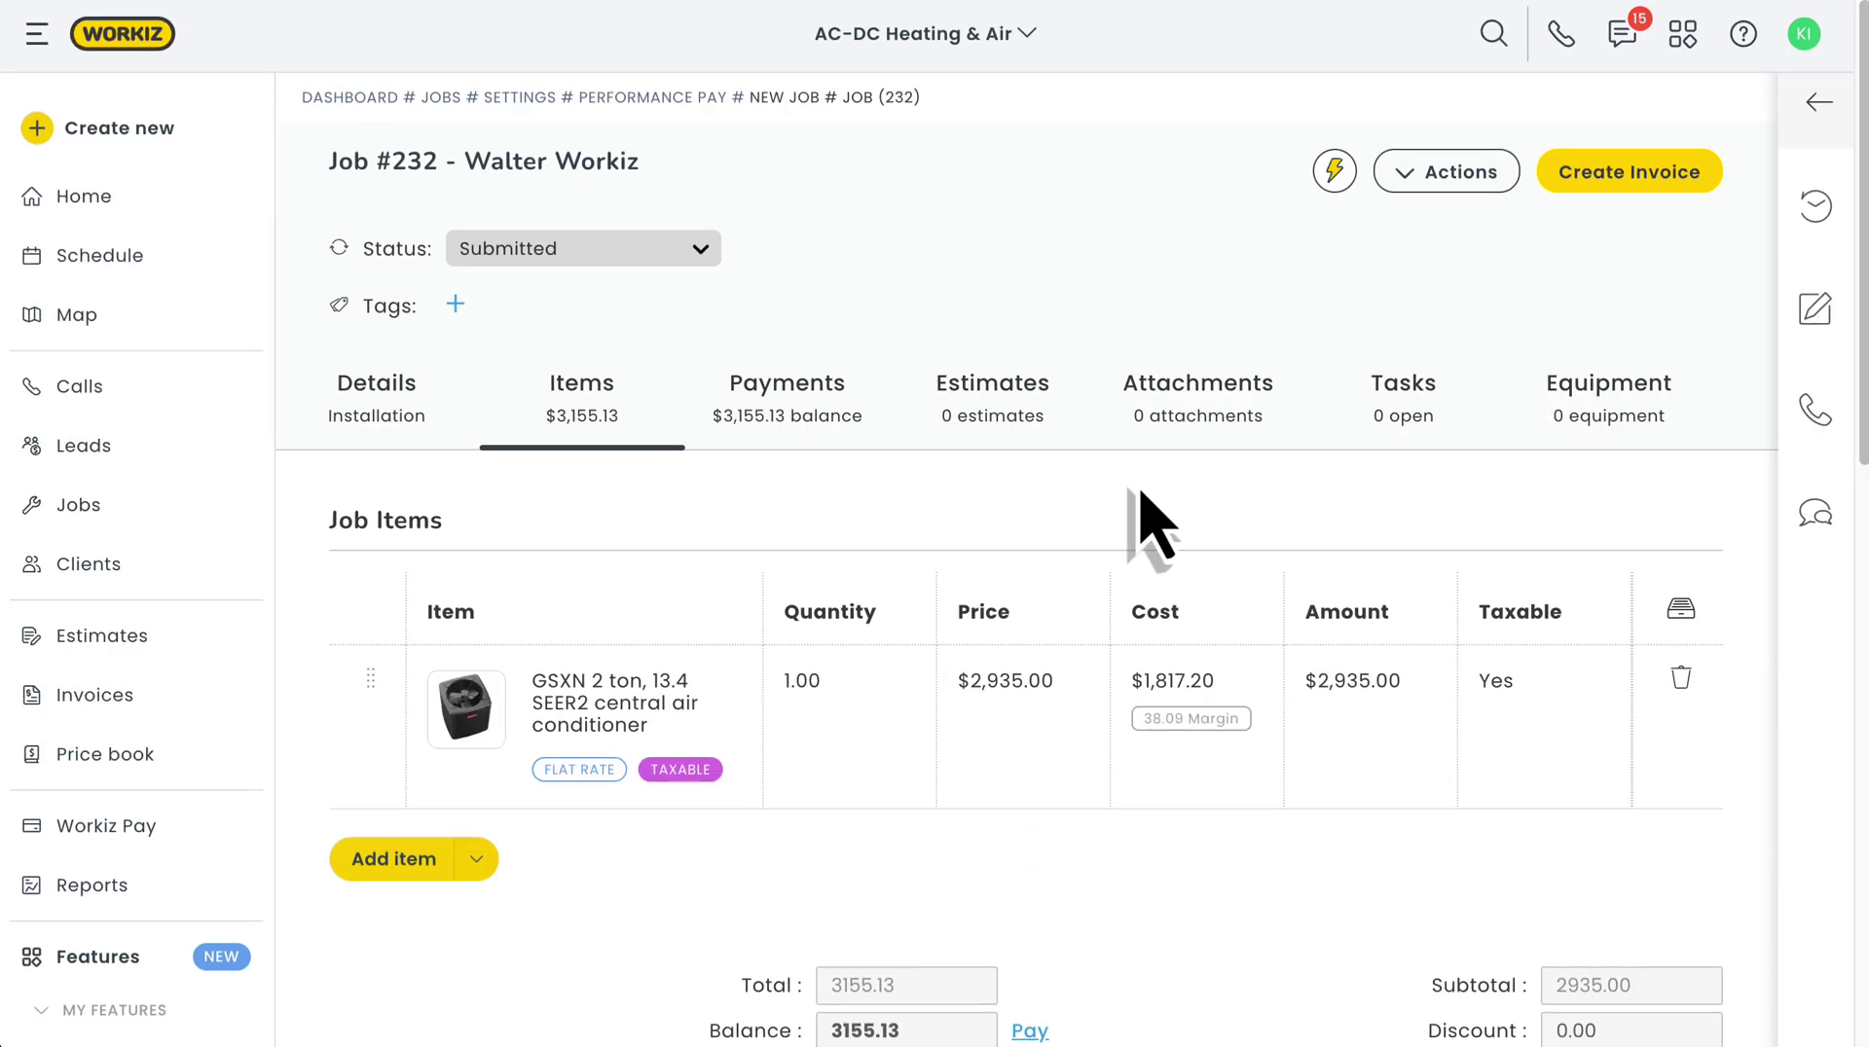
pyautogui.scroll(-10, 1151, 526)
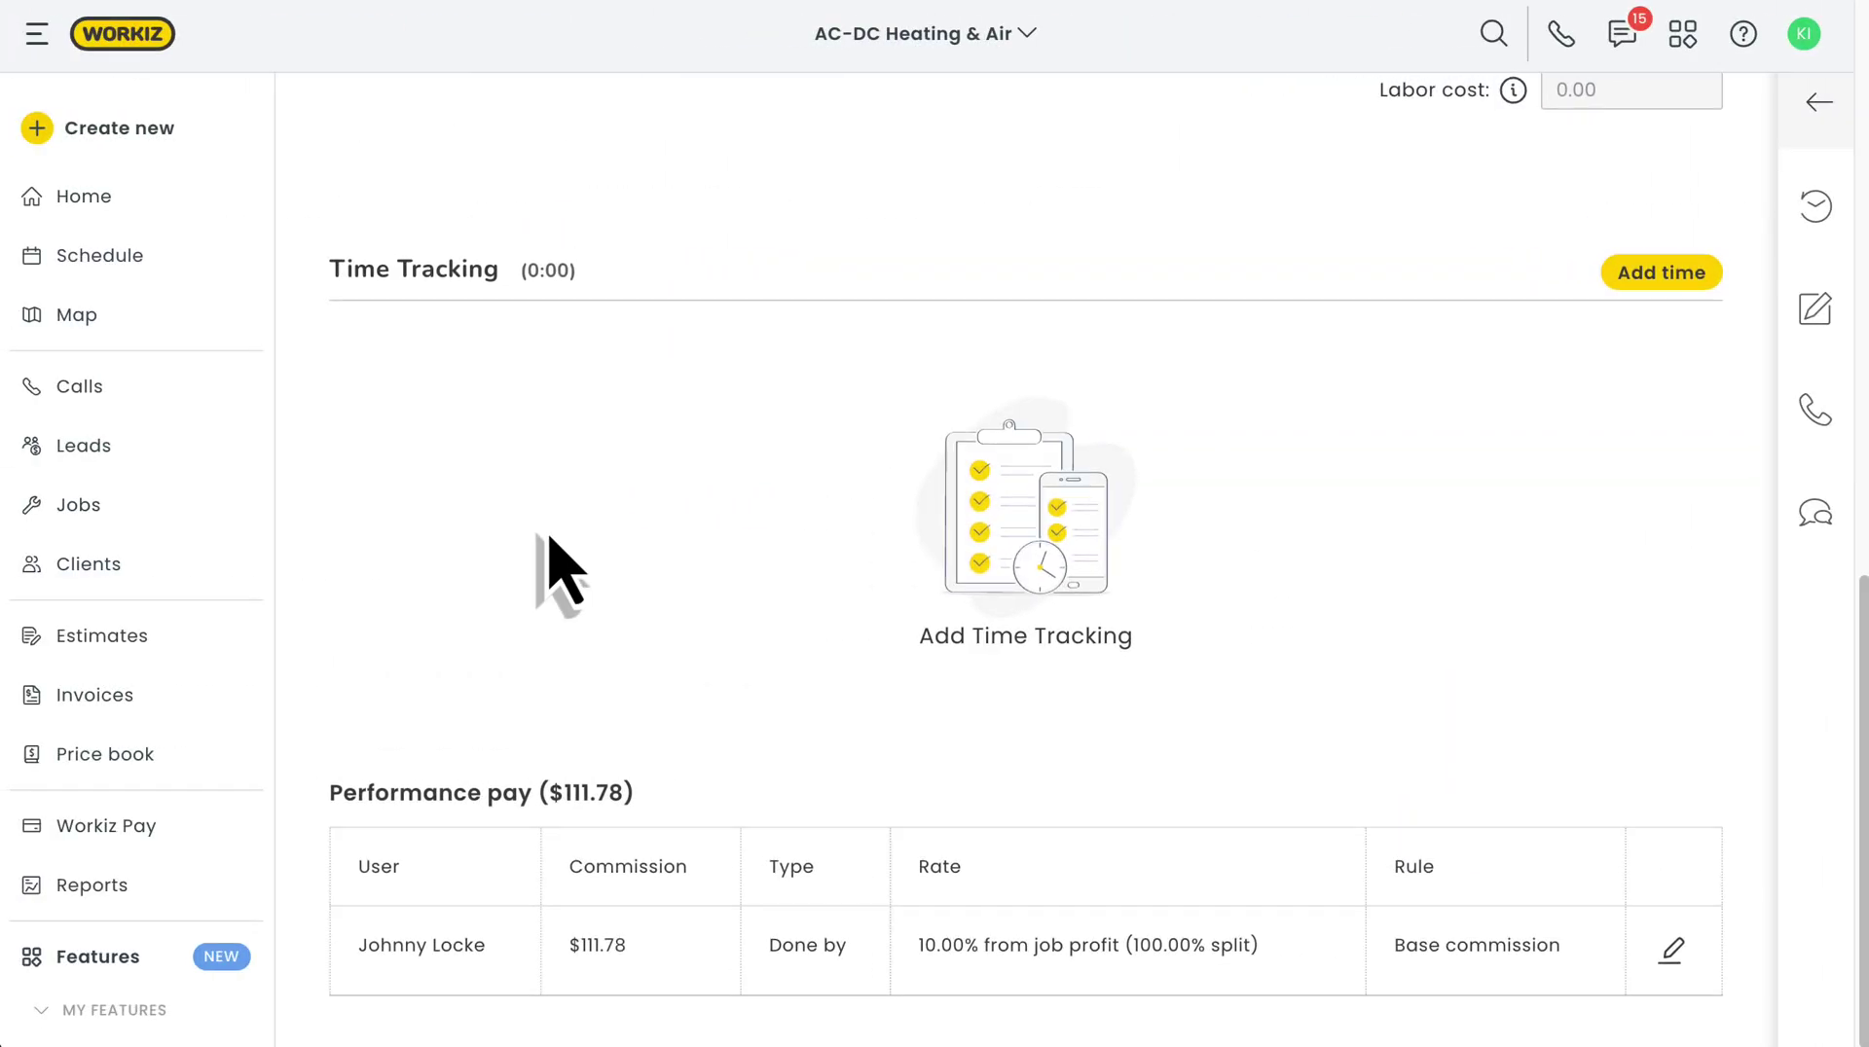
pyautogui.click(1673, 954)
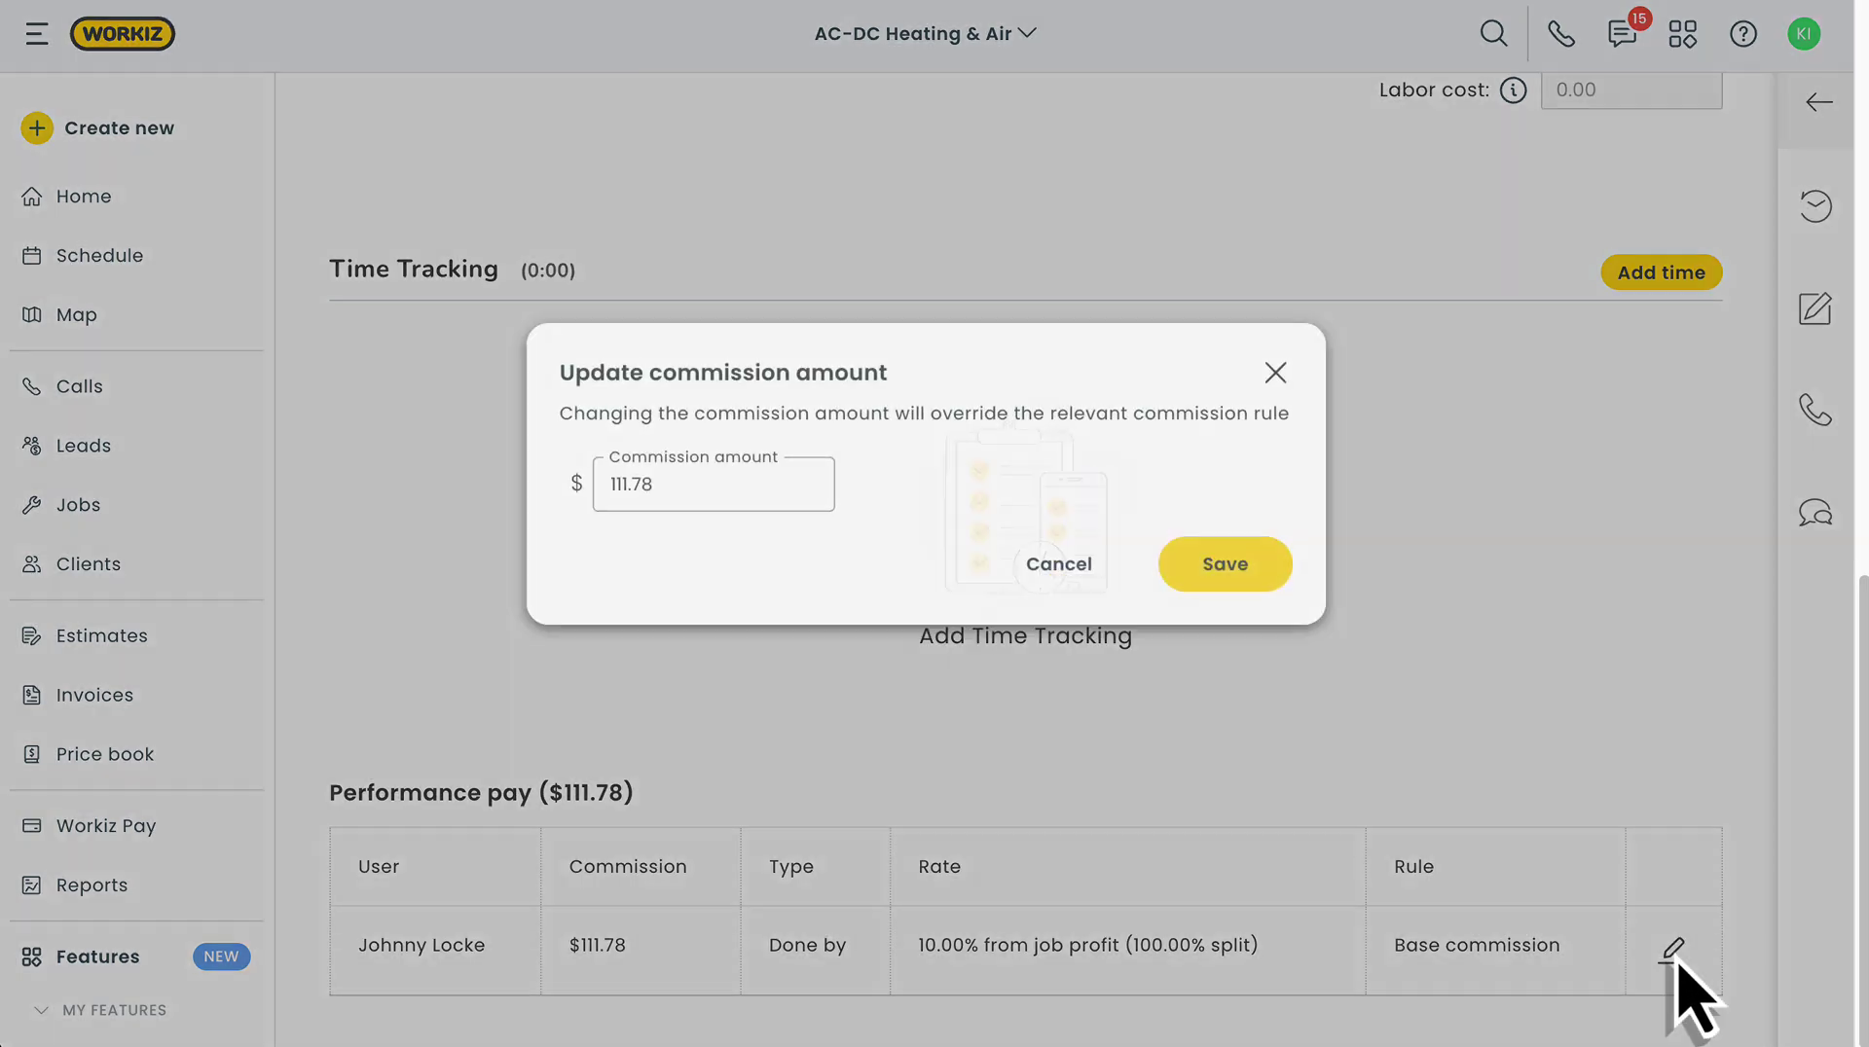
pyautogui.click(701, 535)
pyautogui.hotkey('ctrl', 'a')
pyautogui.write('1')
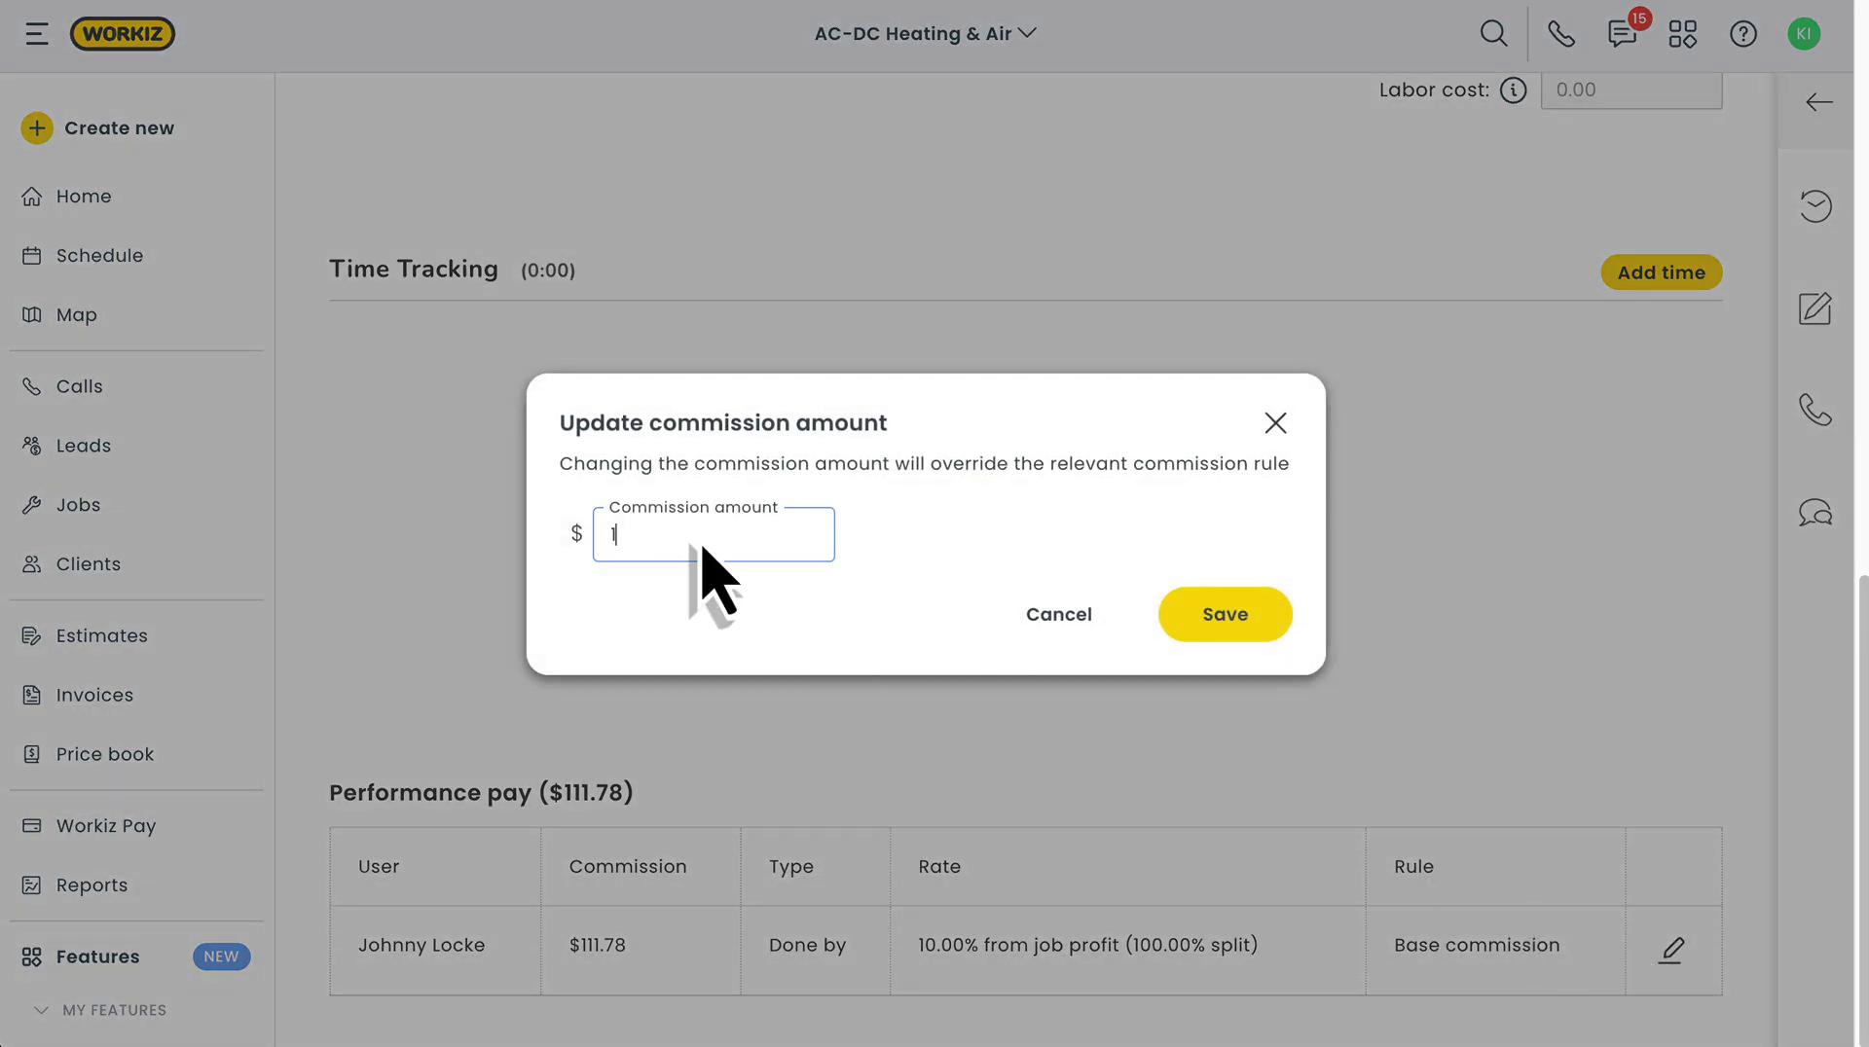
pyautogui.write('50')
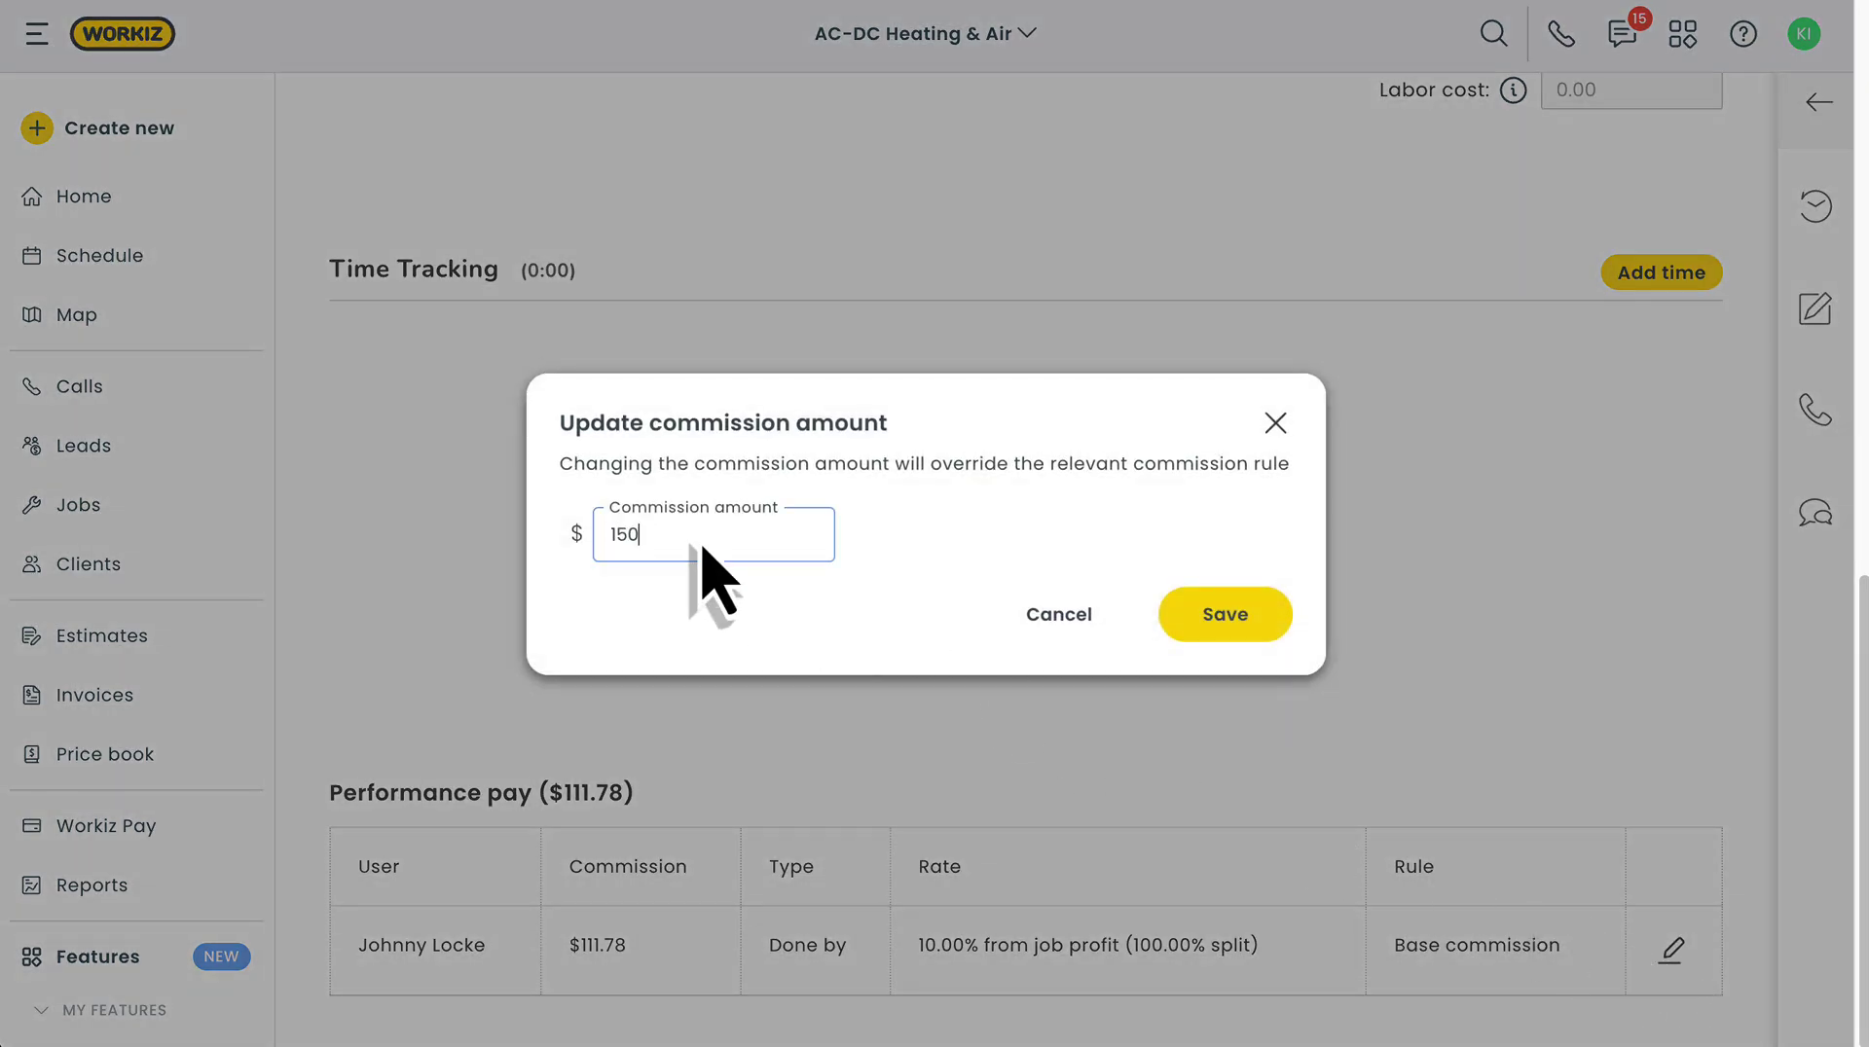
pyautogui.click(1224, 615)
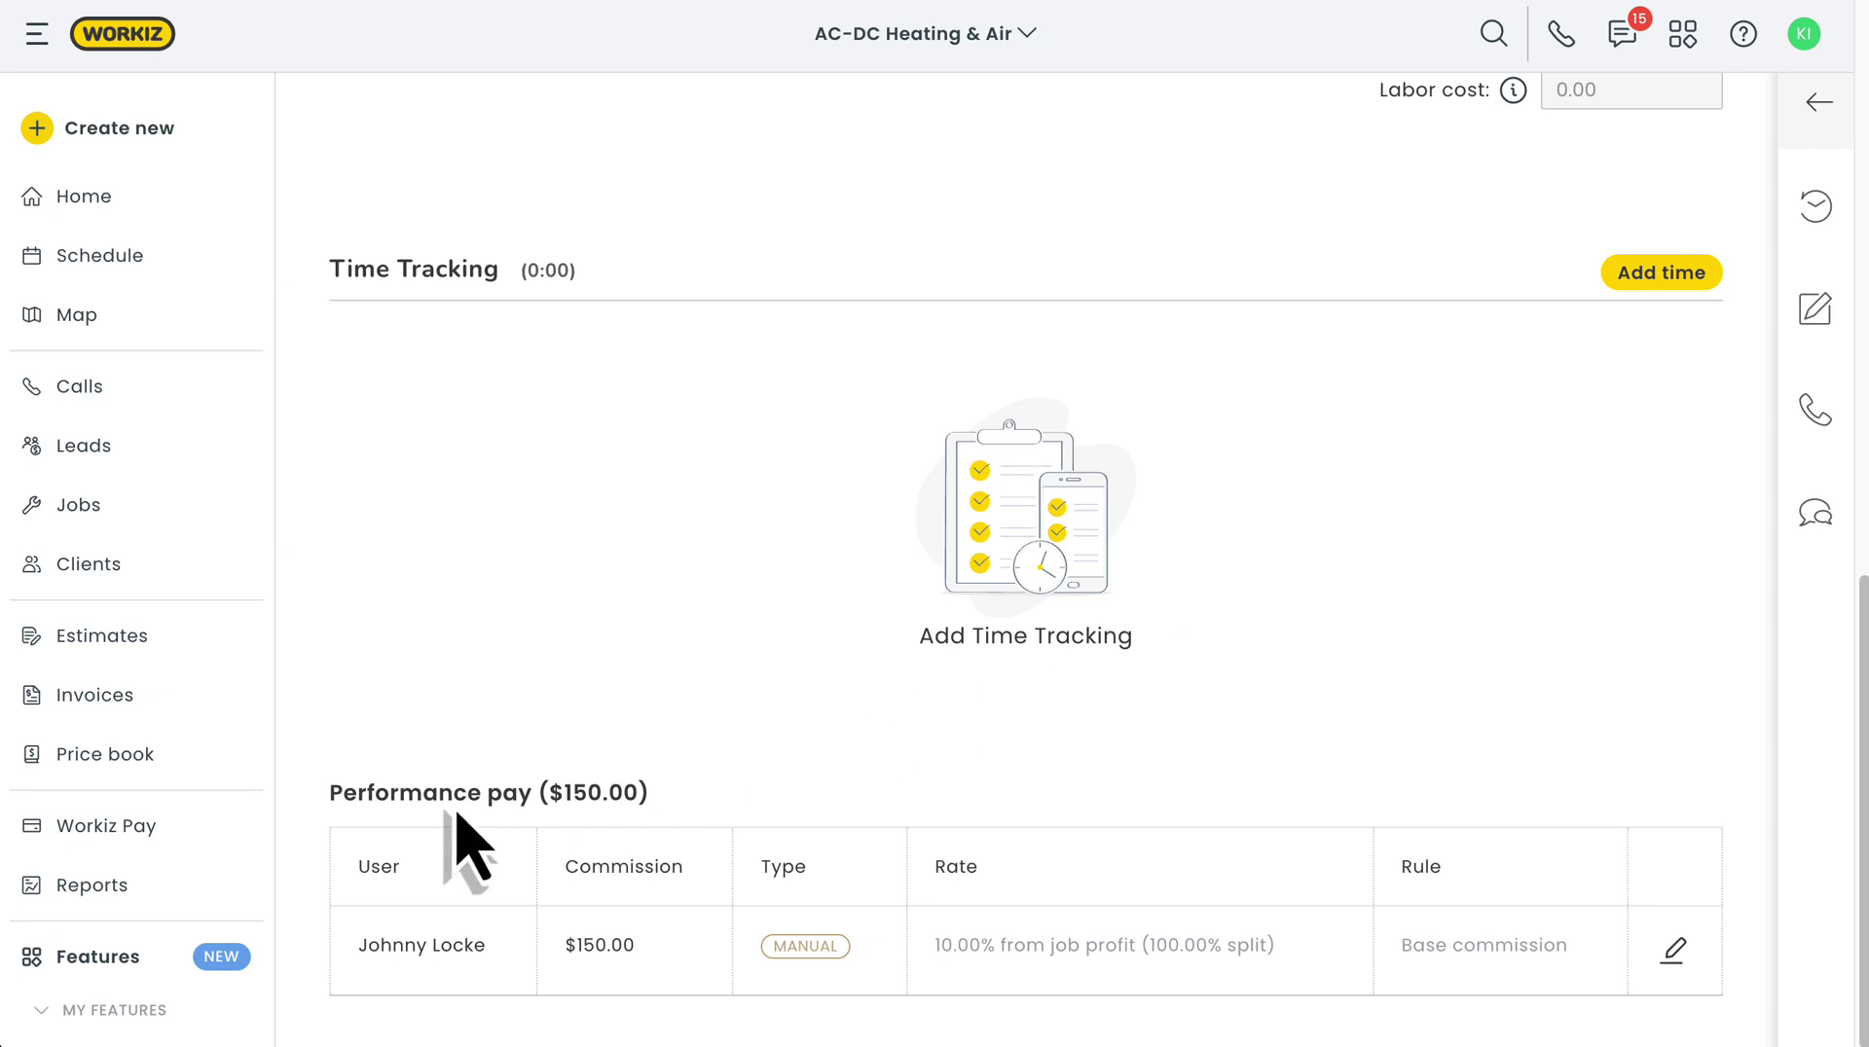
# - Open the Performance Pay report and expand the job breakdown of the third user in the list
pyautogui.click(93, 893)
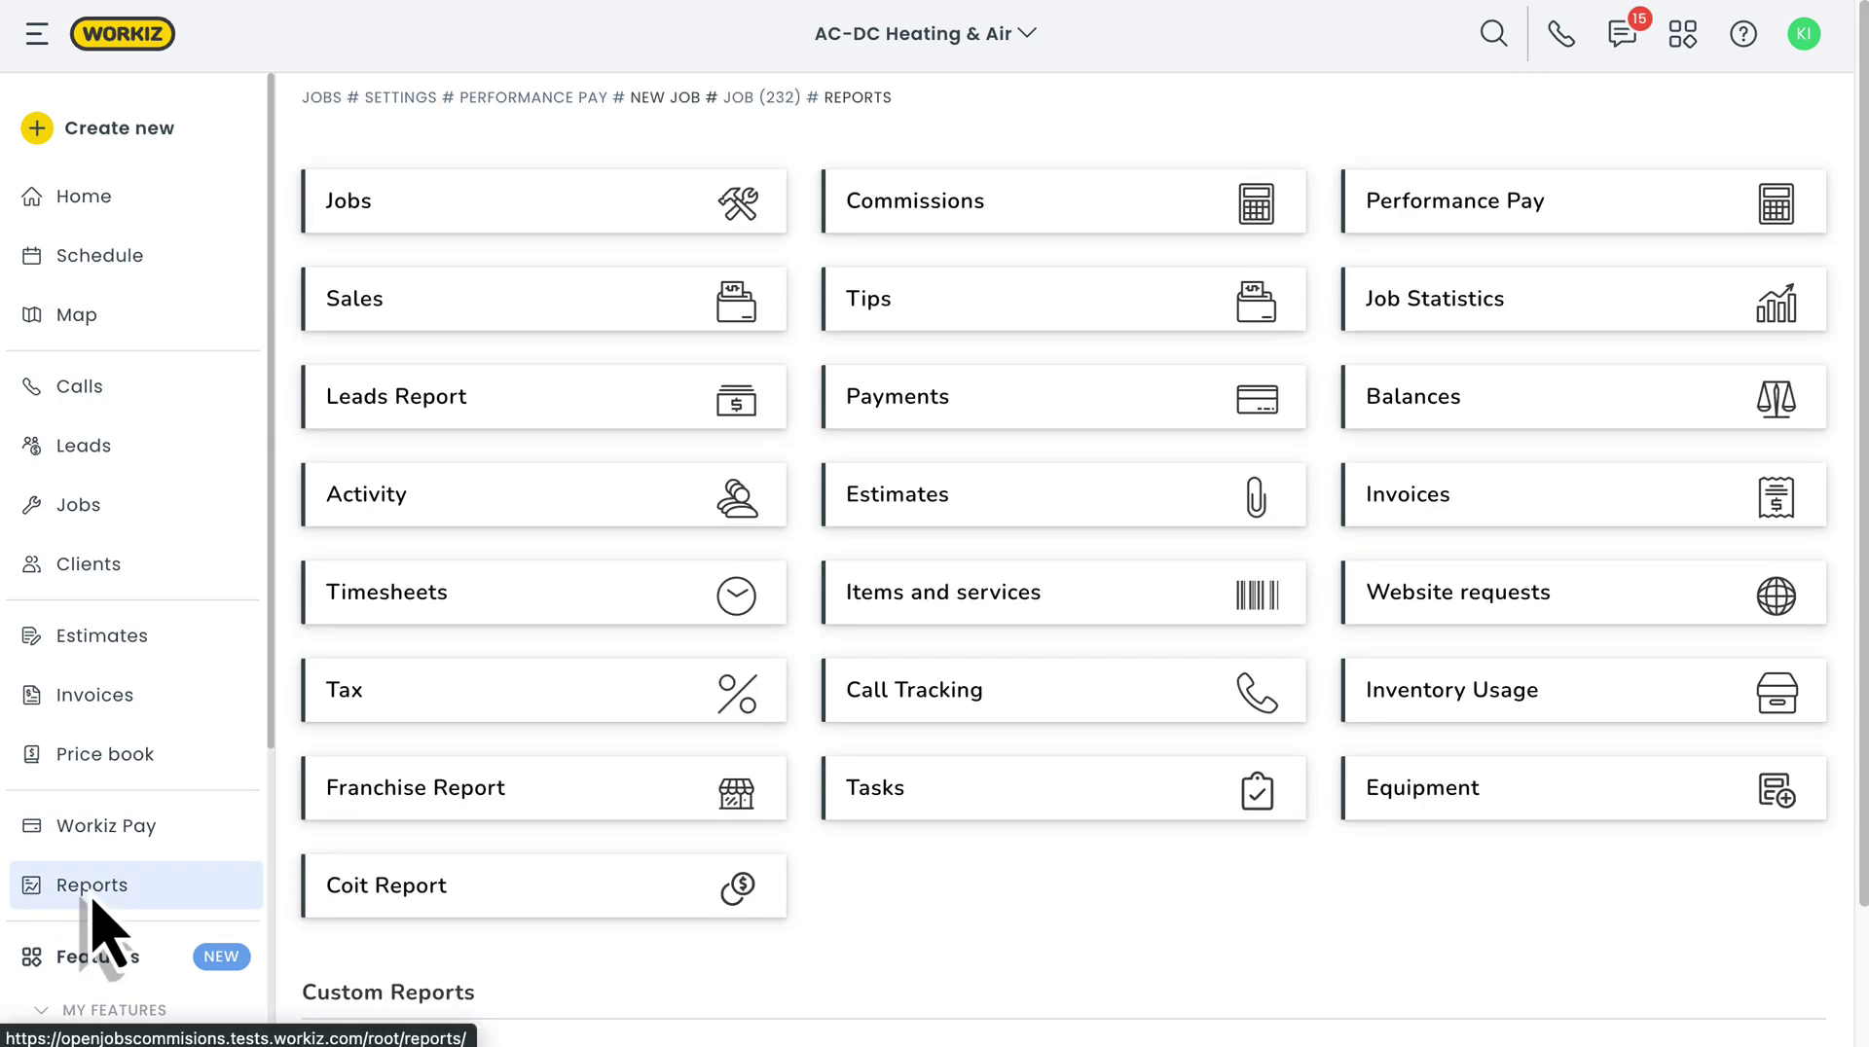
pyautogui.click(1560, 216)
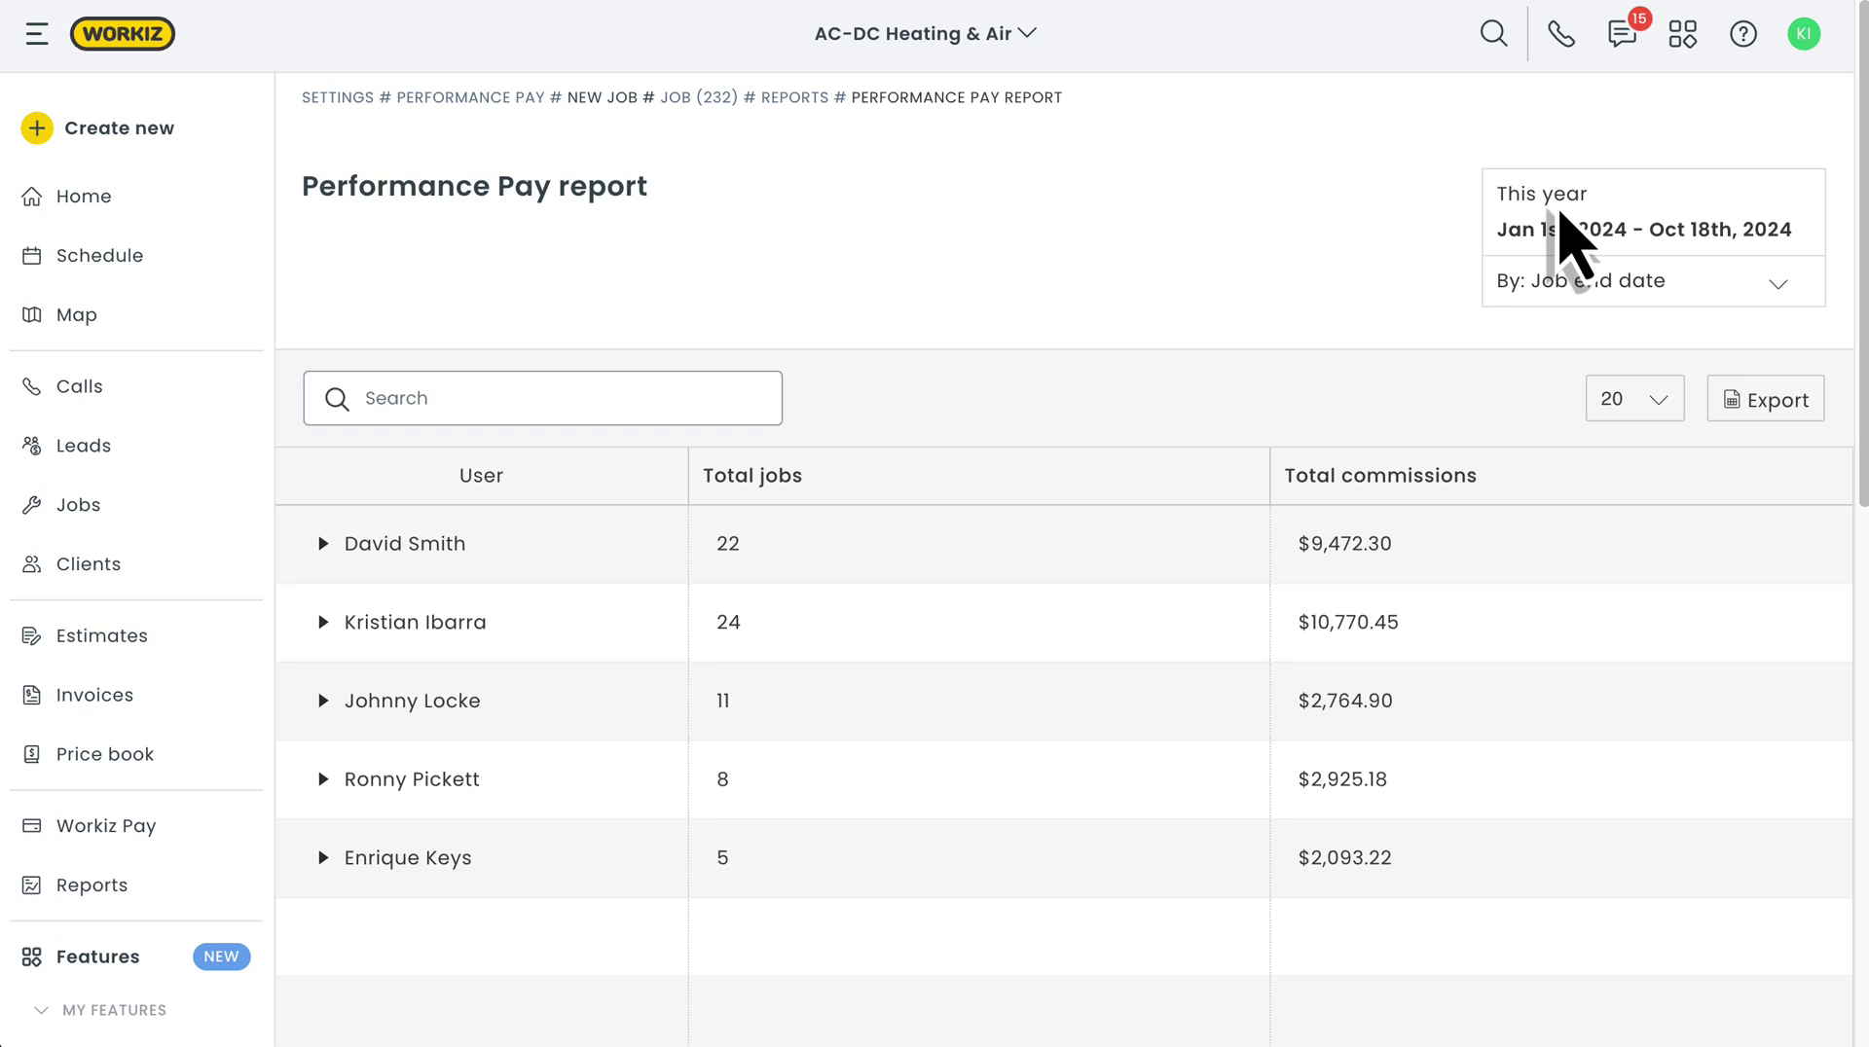
pyautogui.click(411, 710)
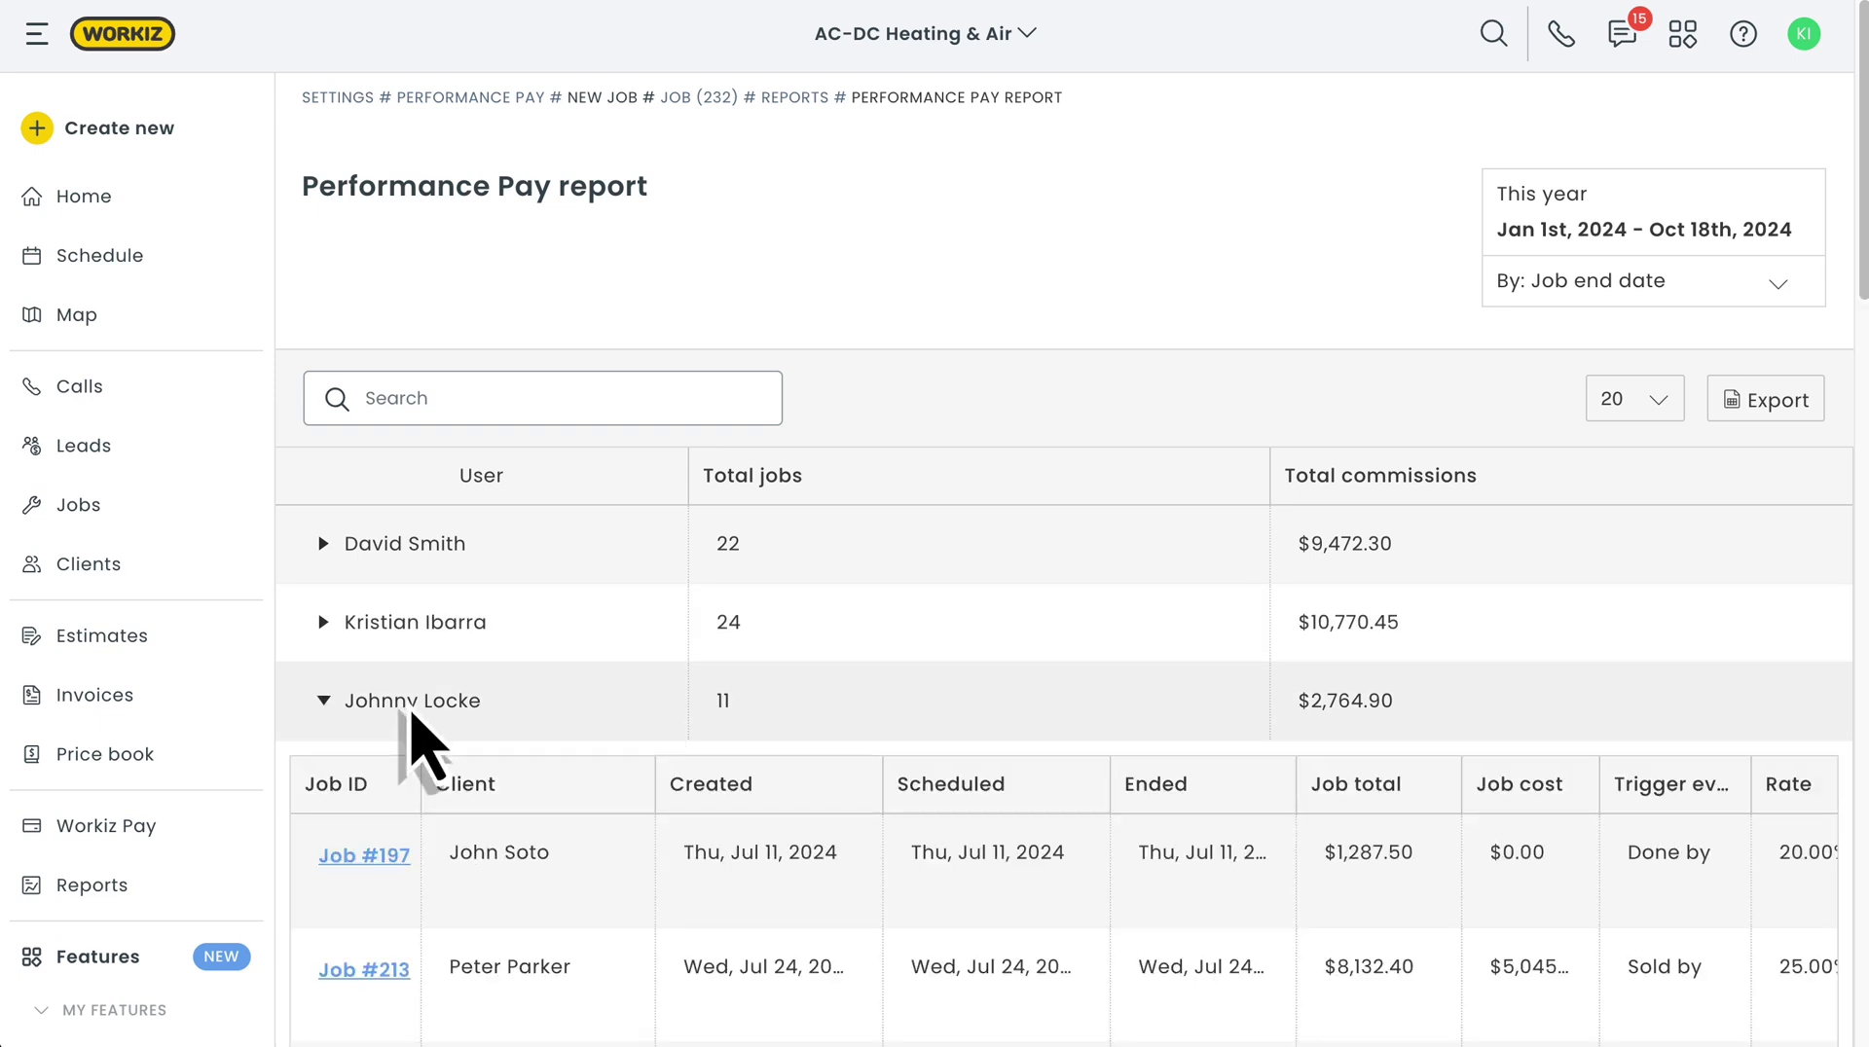
# - Open the commission calculation explanation for the third user's Sold by job with the 25% rate
pyautogui.scroll(-4, 411, 750)
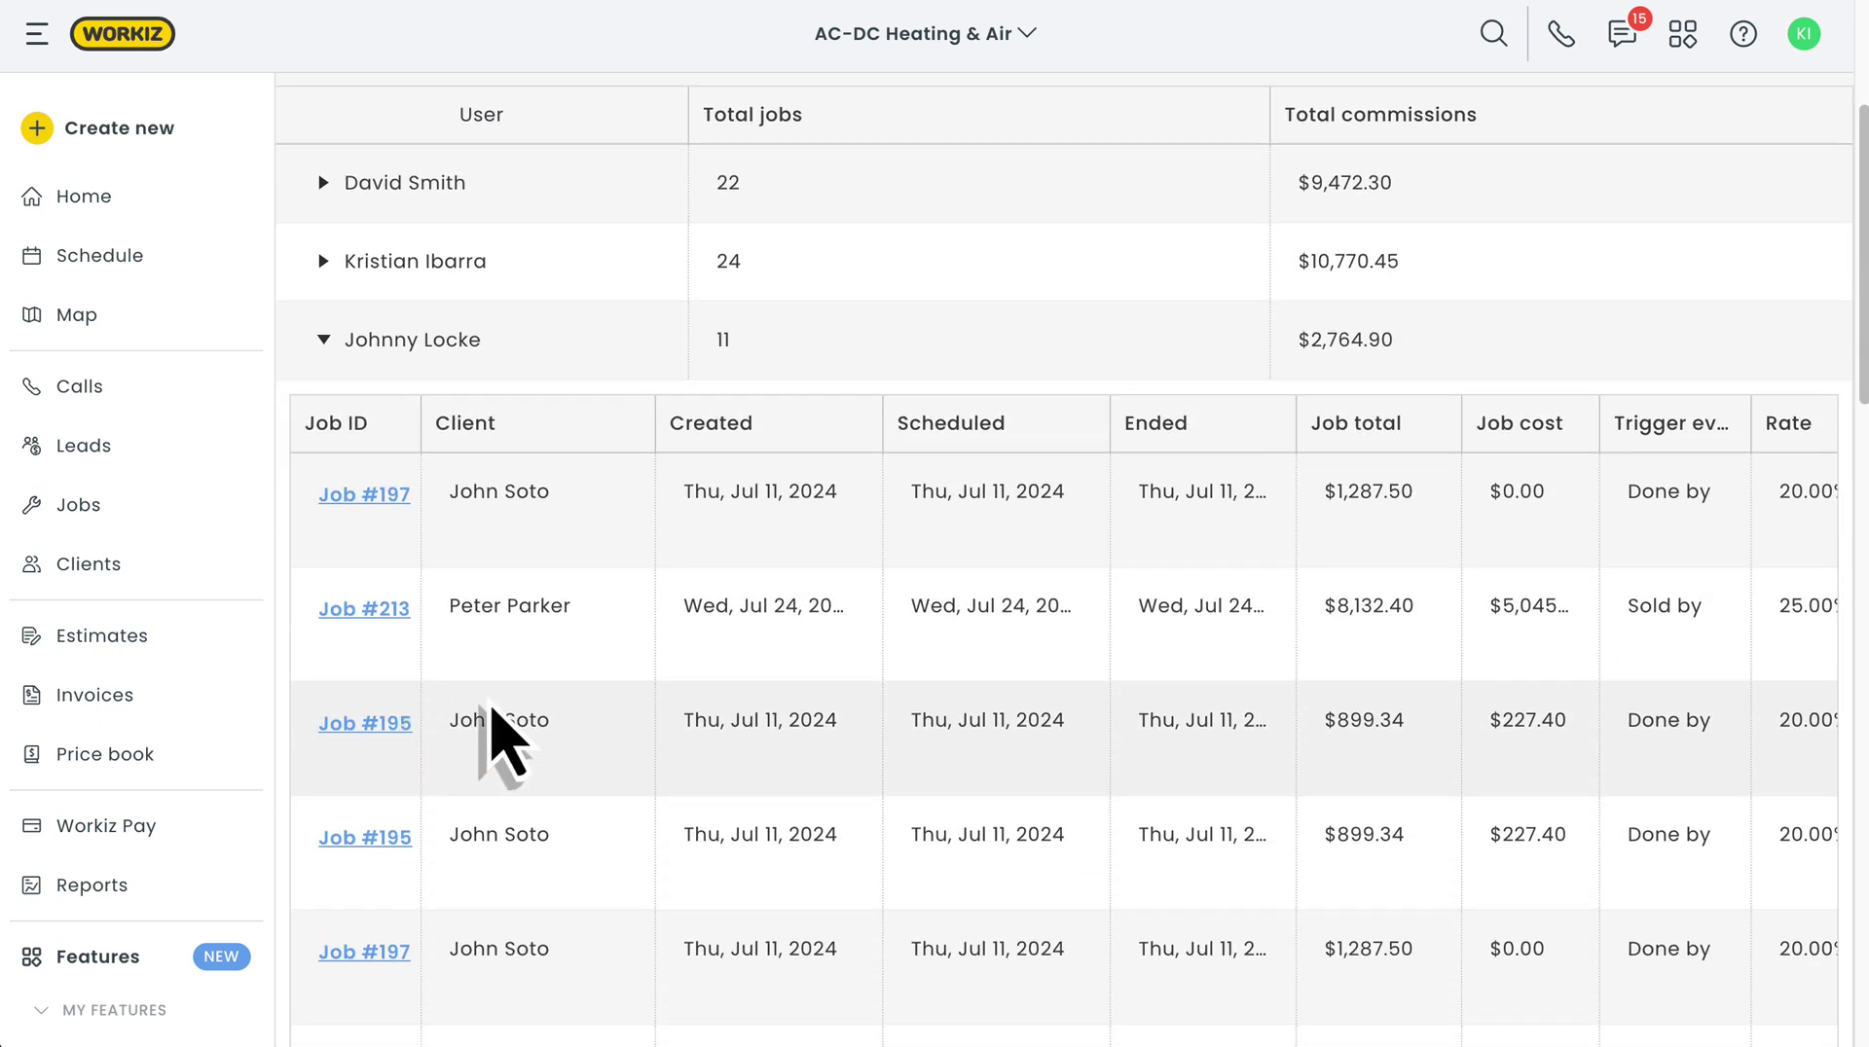
pyautogui.hscroll(5, 1222, 701)
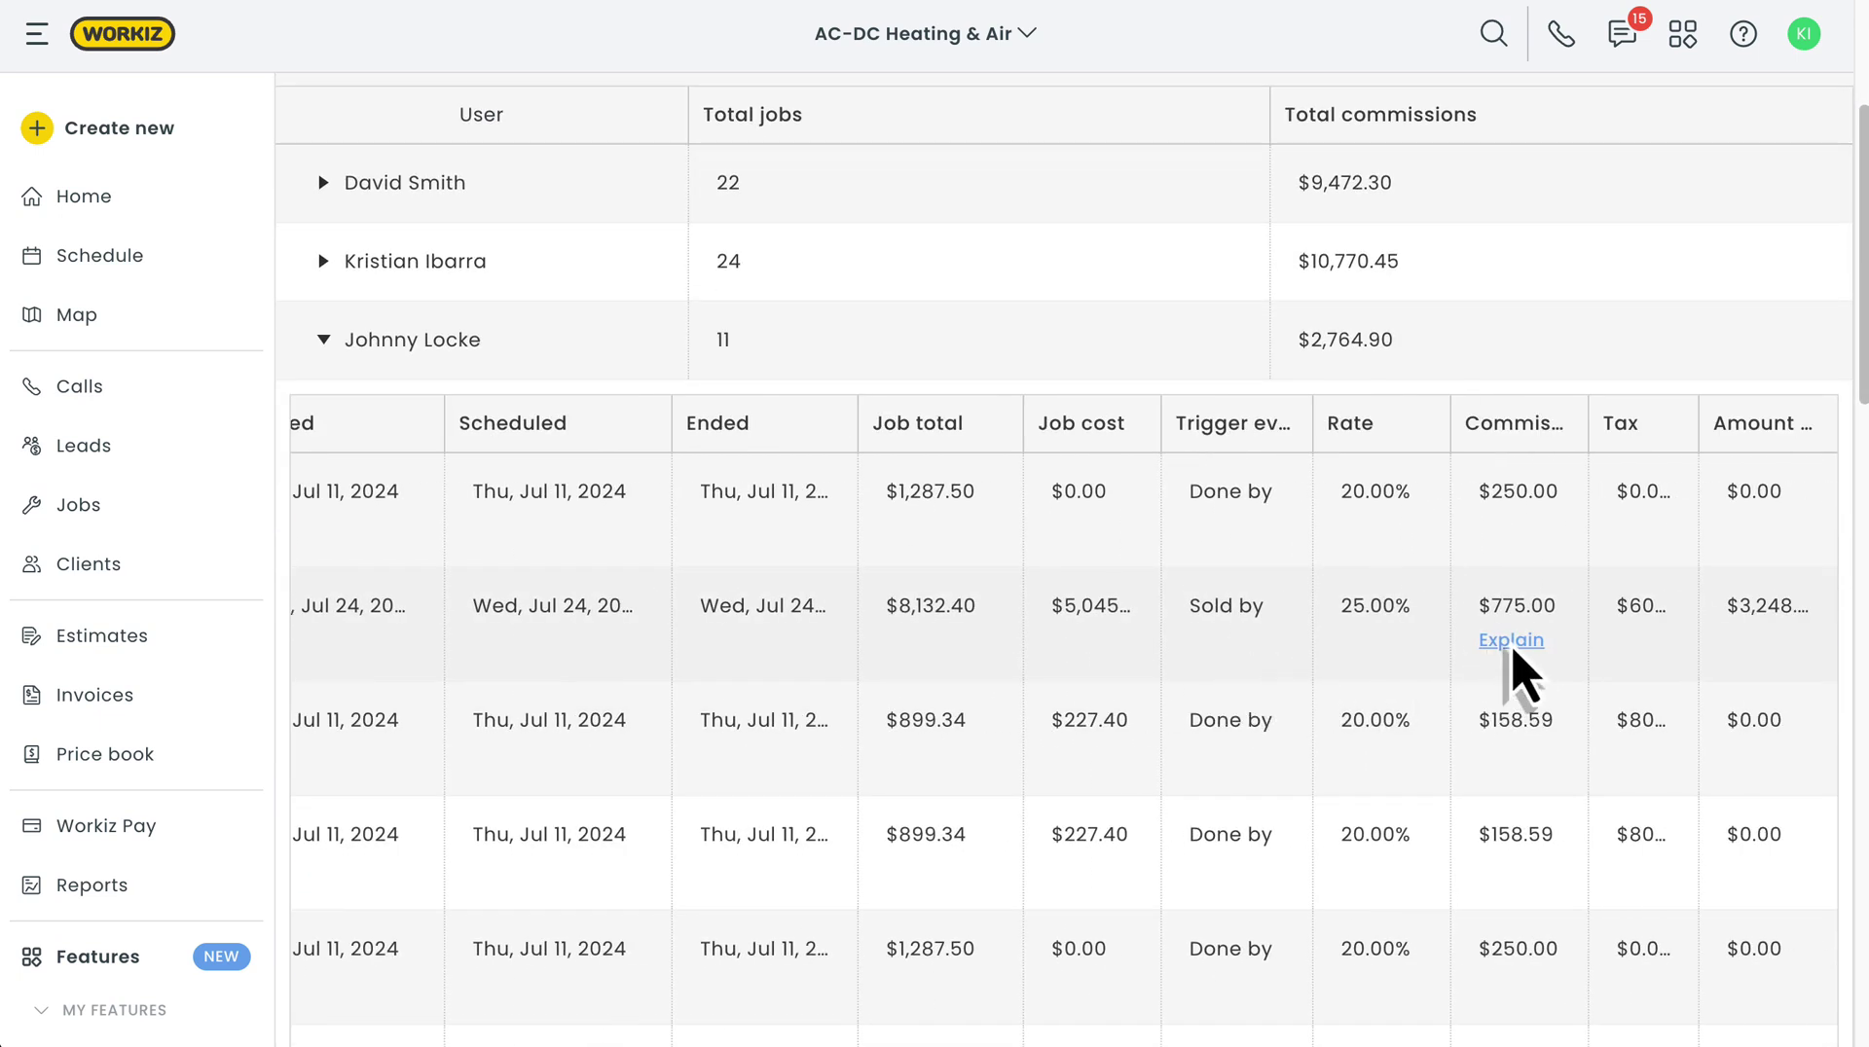
pyautogui.click(1513, 647)
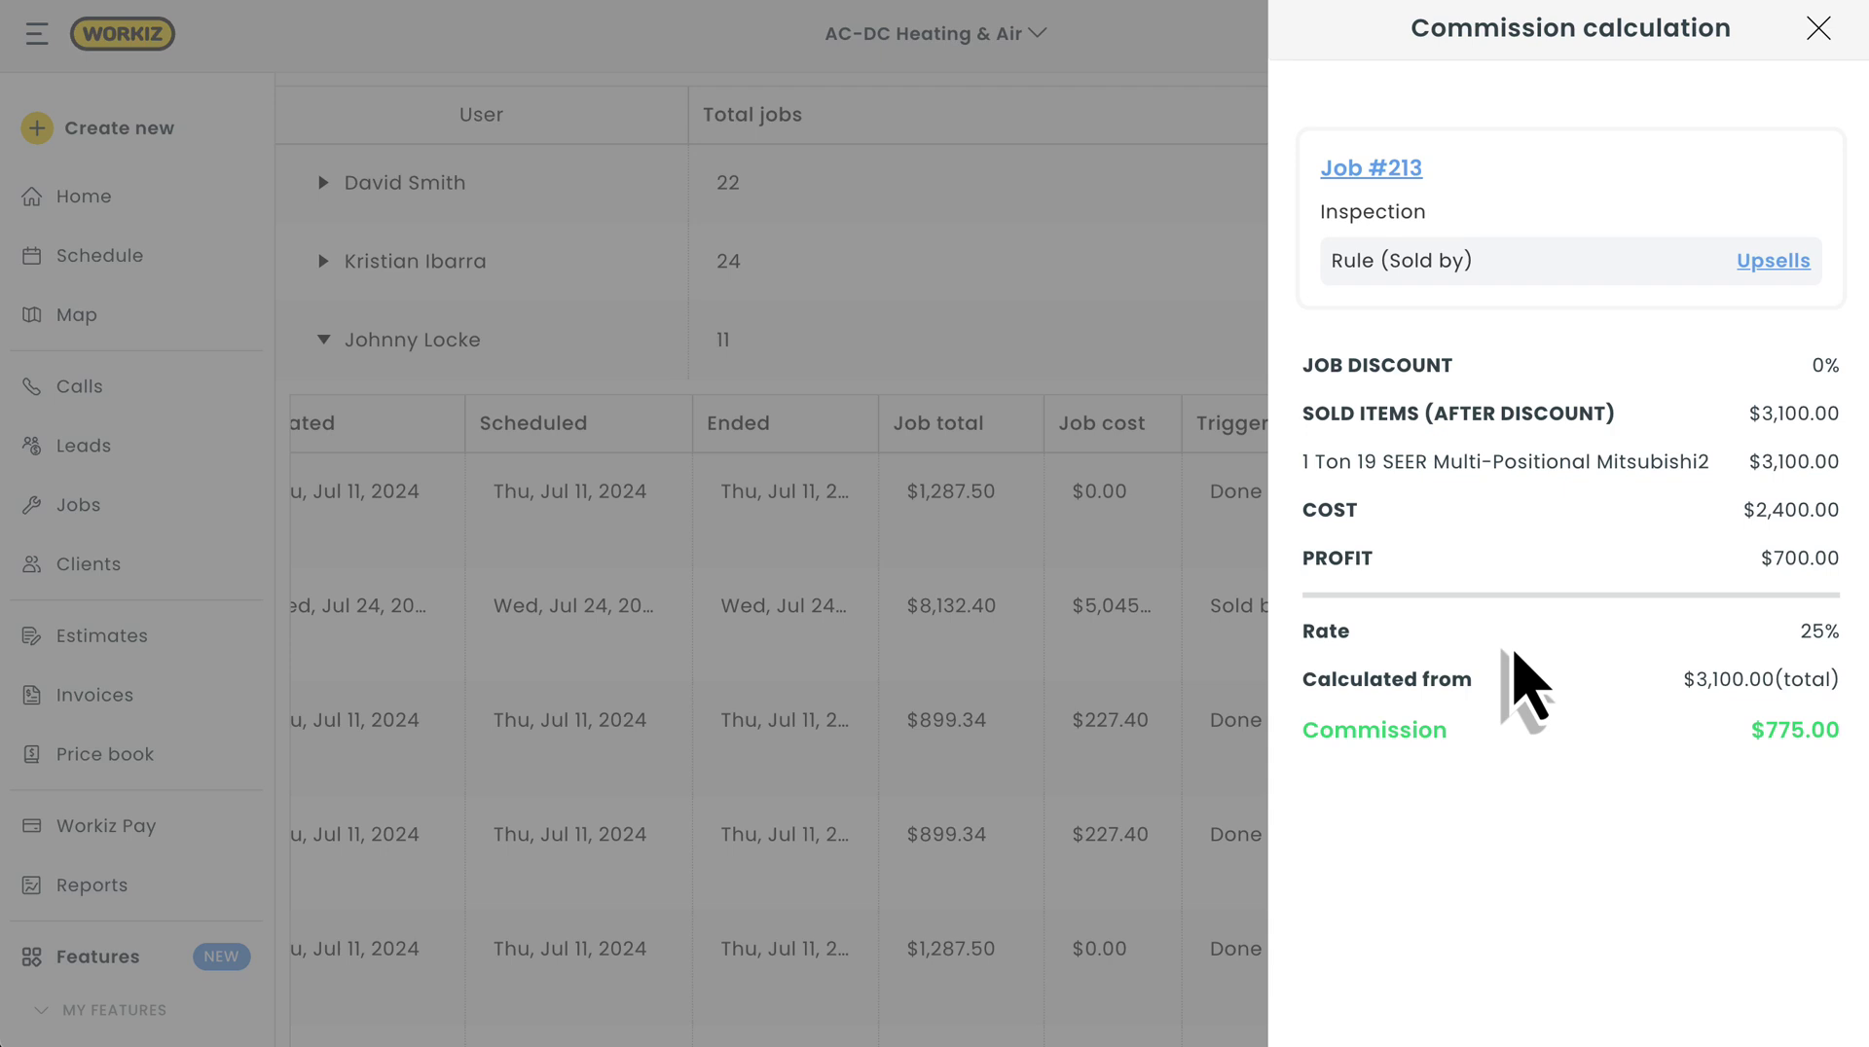